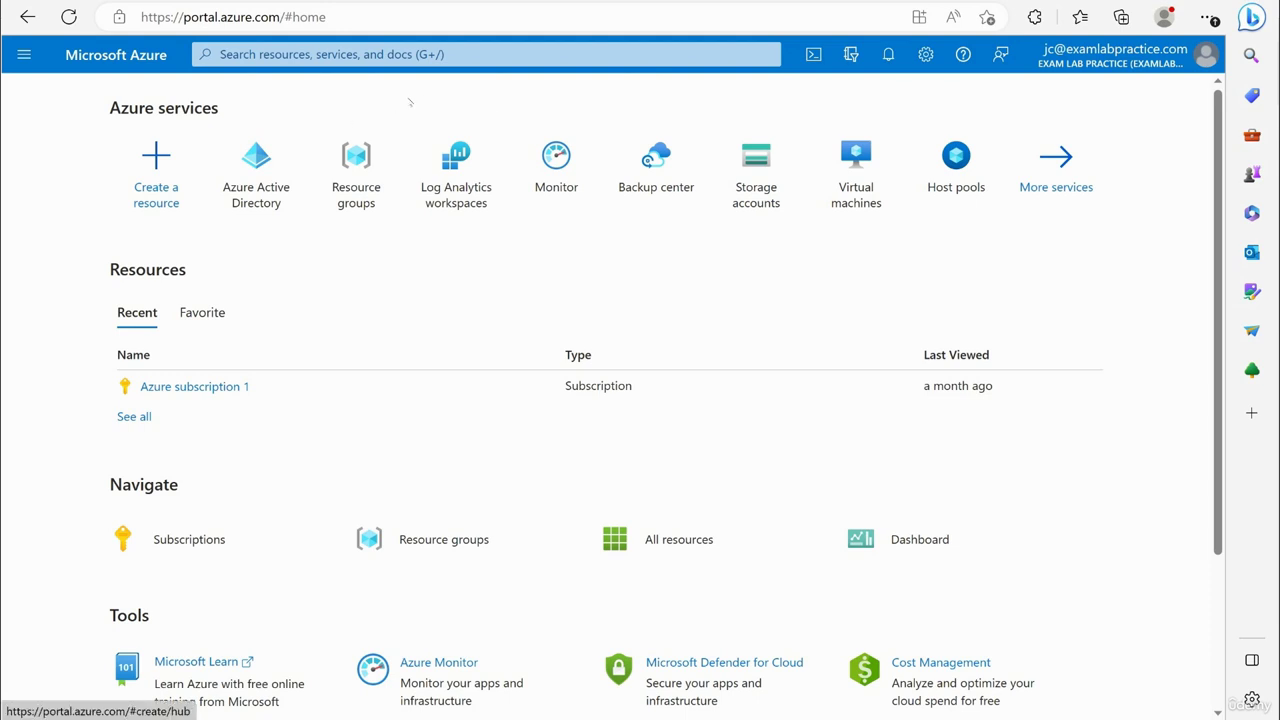
Open the Exam Lab Practice tenant's Azure Active Directory Users list and start inviting an external user.
click(24, 54)
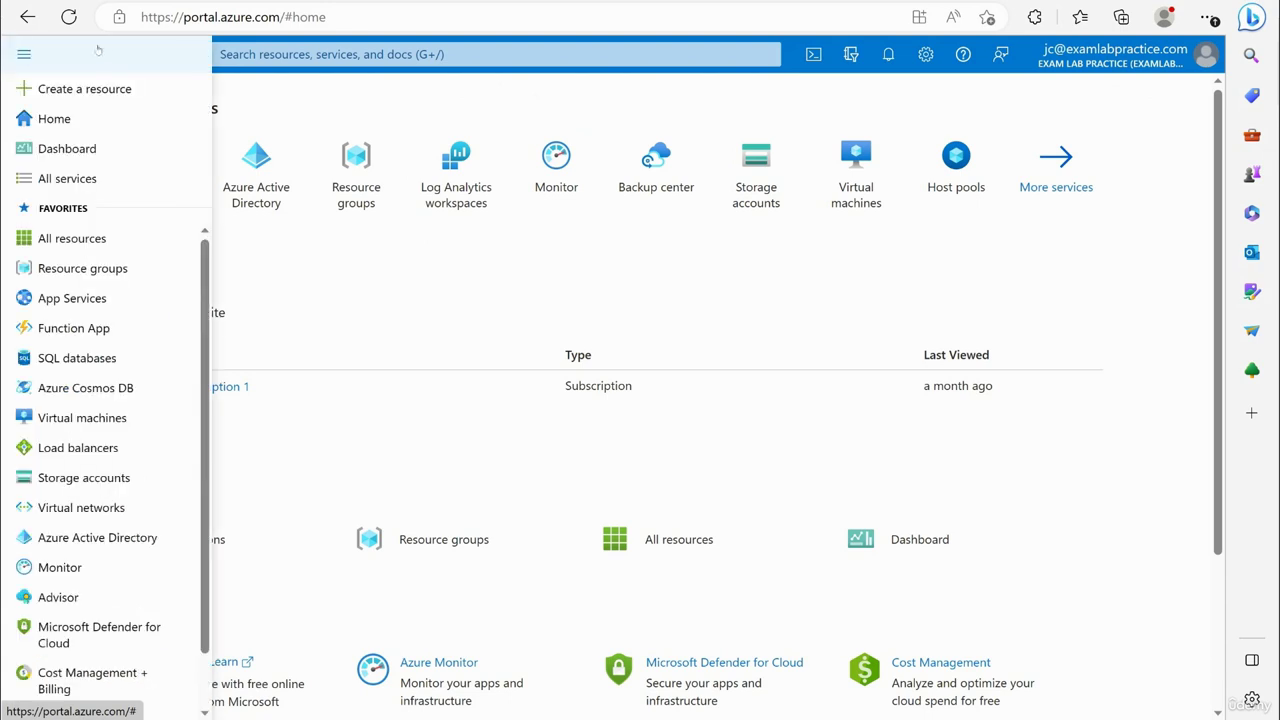
click(400, 543)
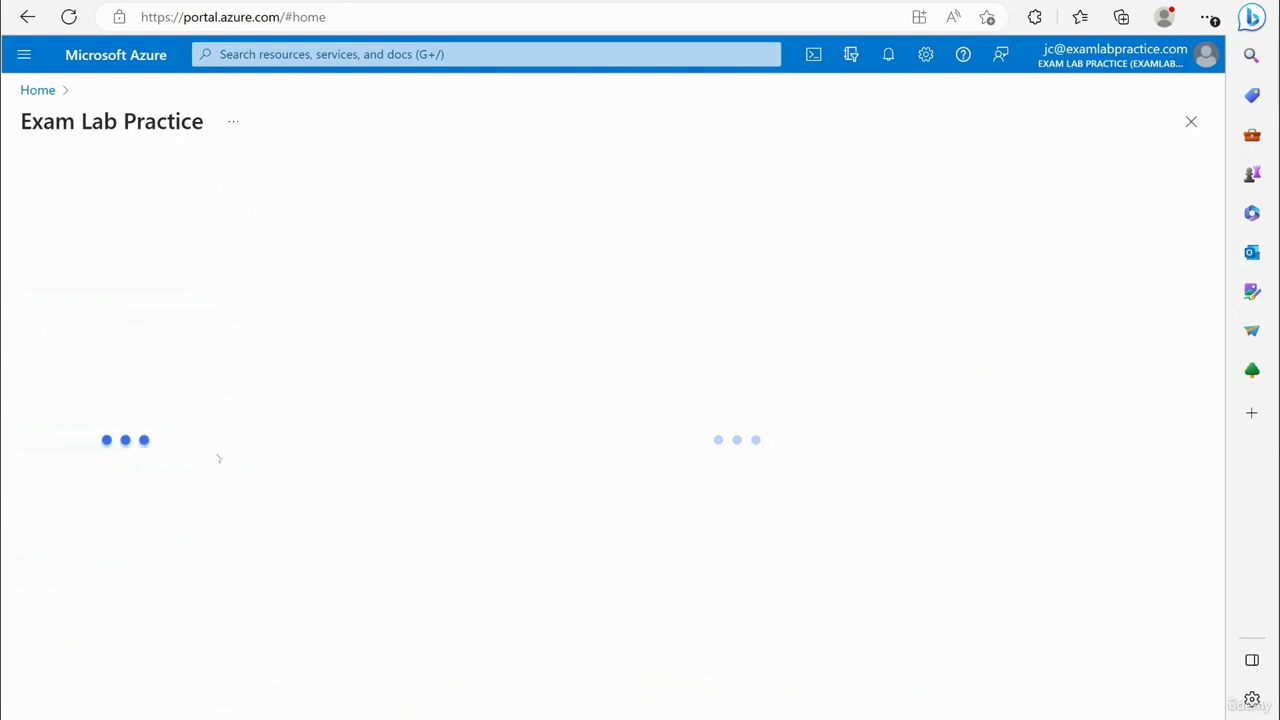
click(62, 326)
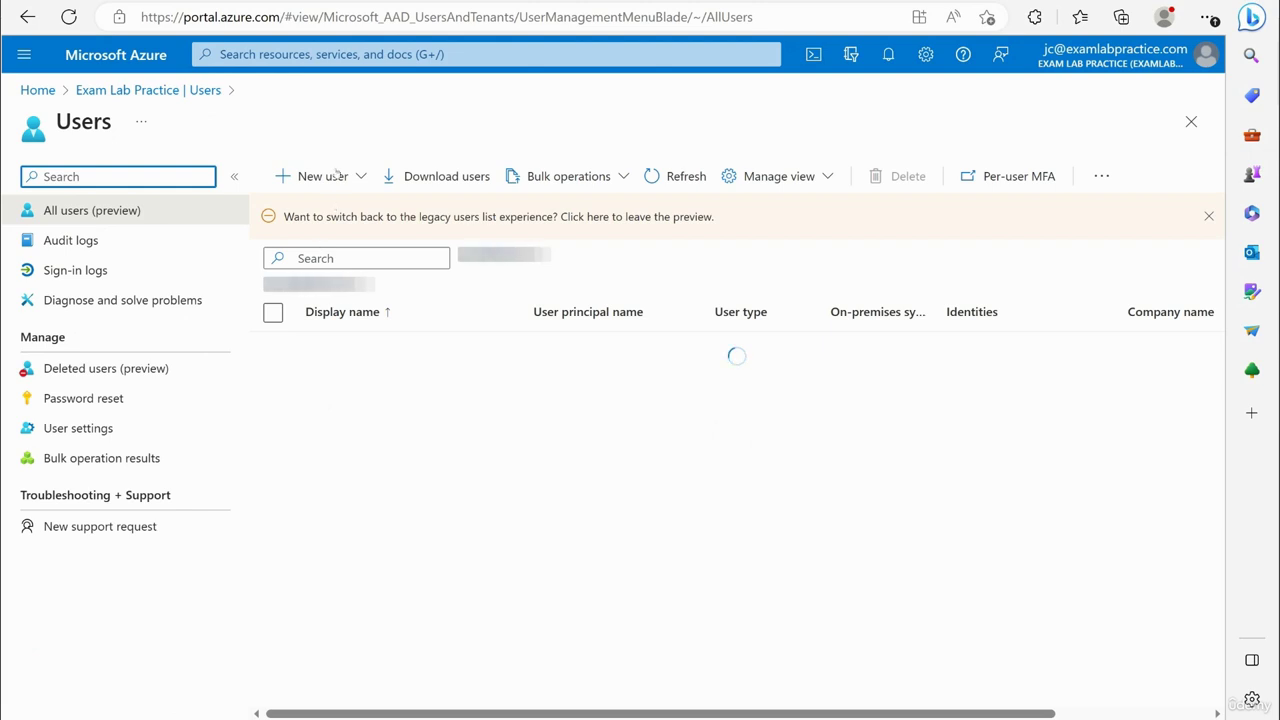
click(334, 176)
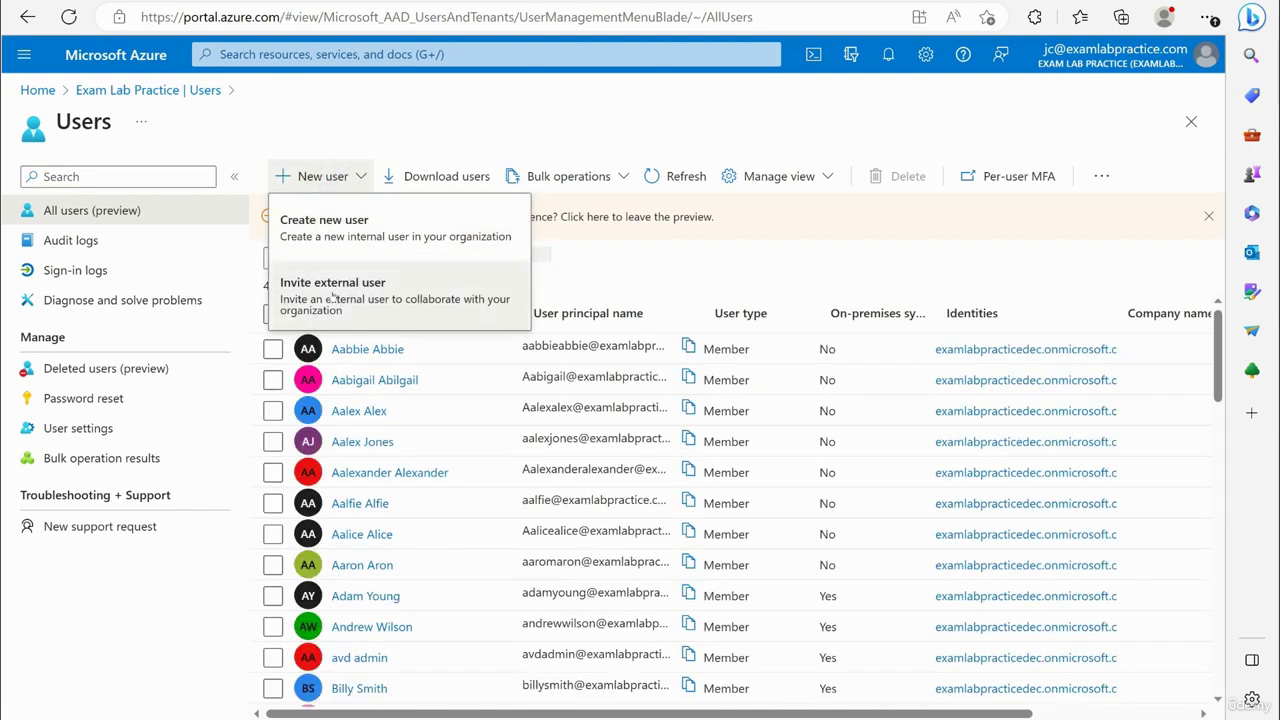
click(333, 290)
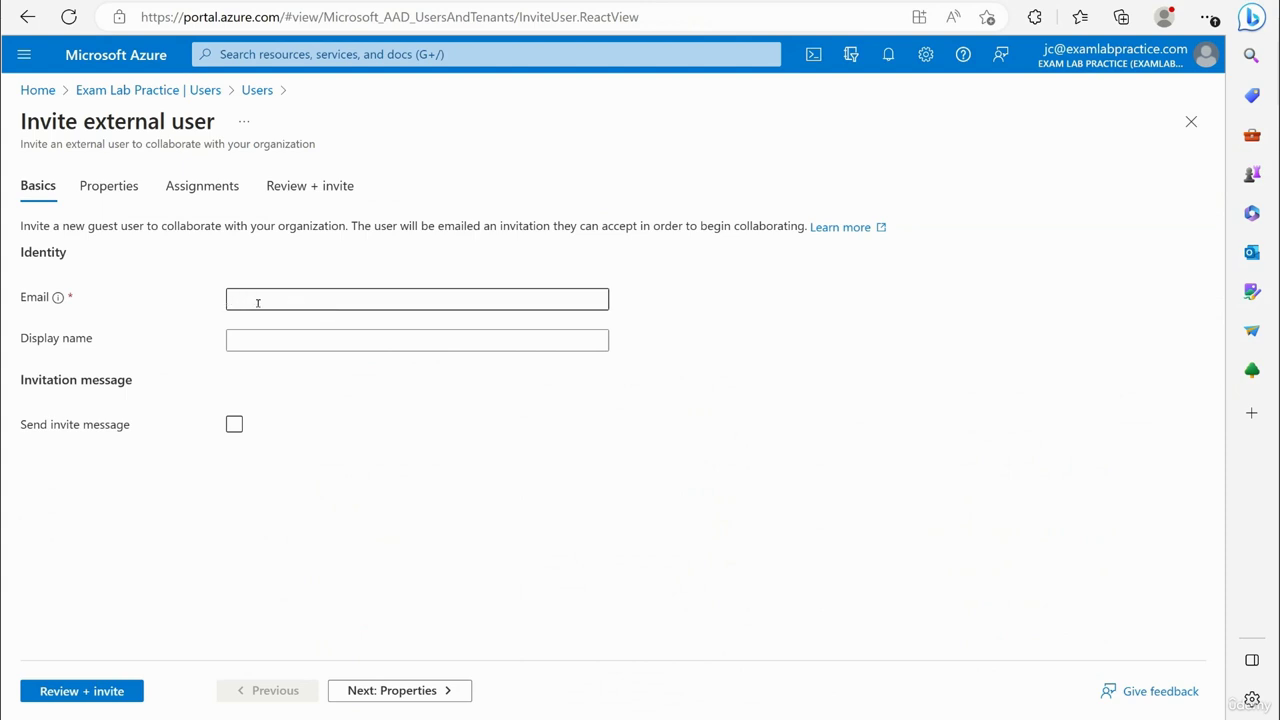
Enter the guest's e-mail address and display name in the invite form.
click(258, 303)
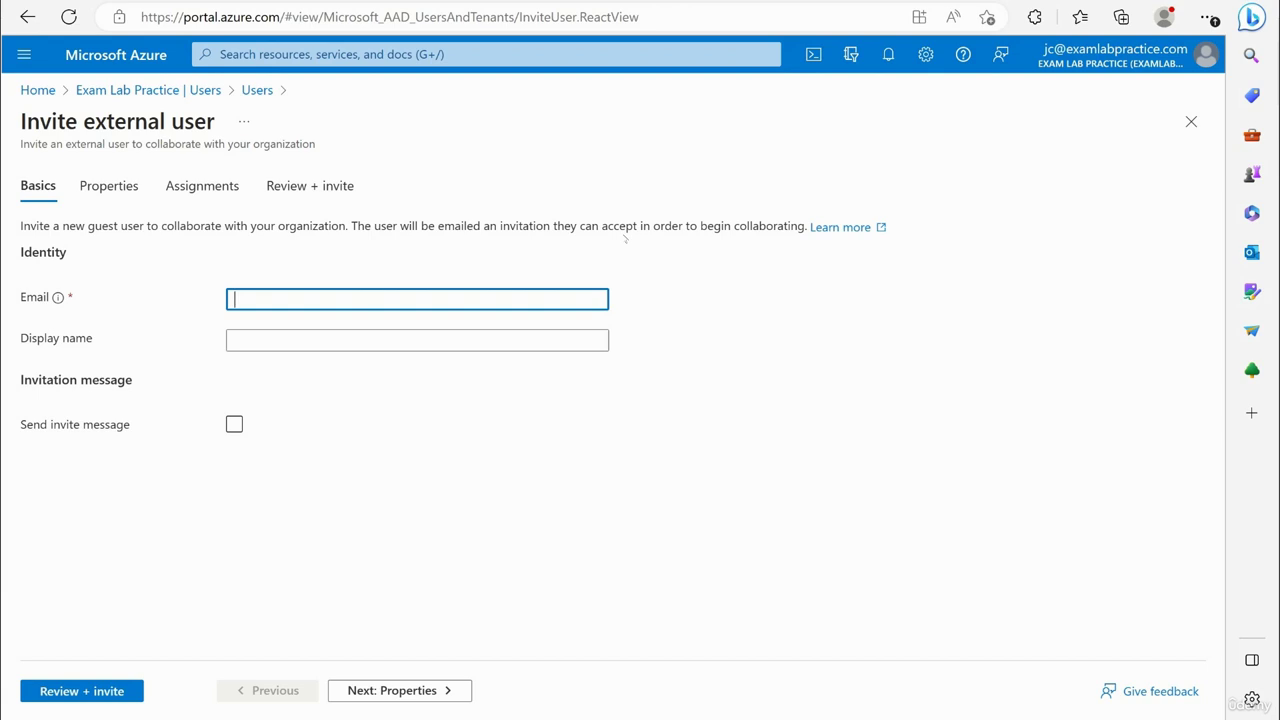
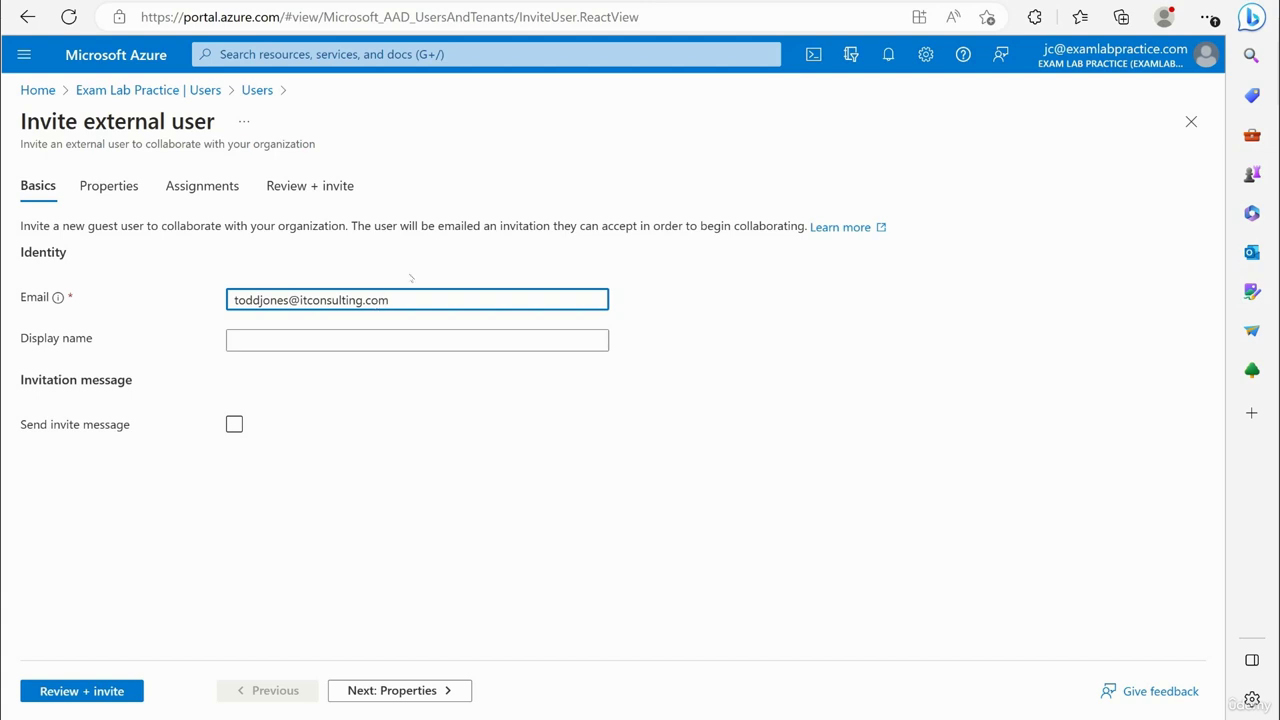
click(275, 341)
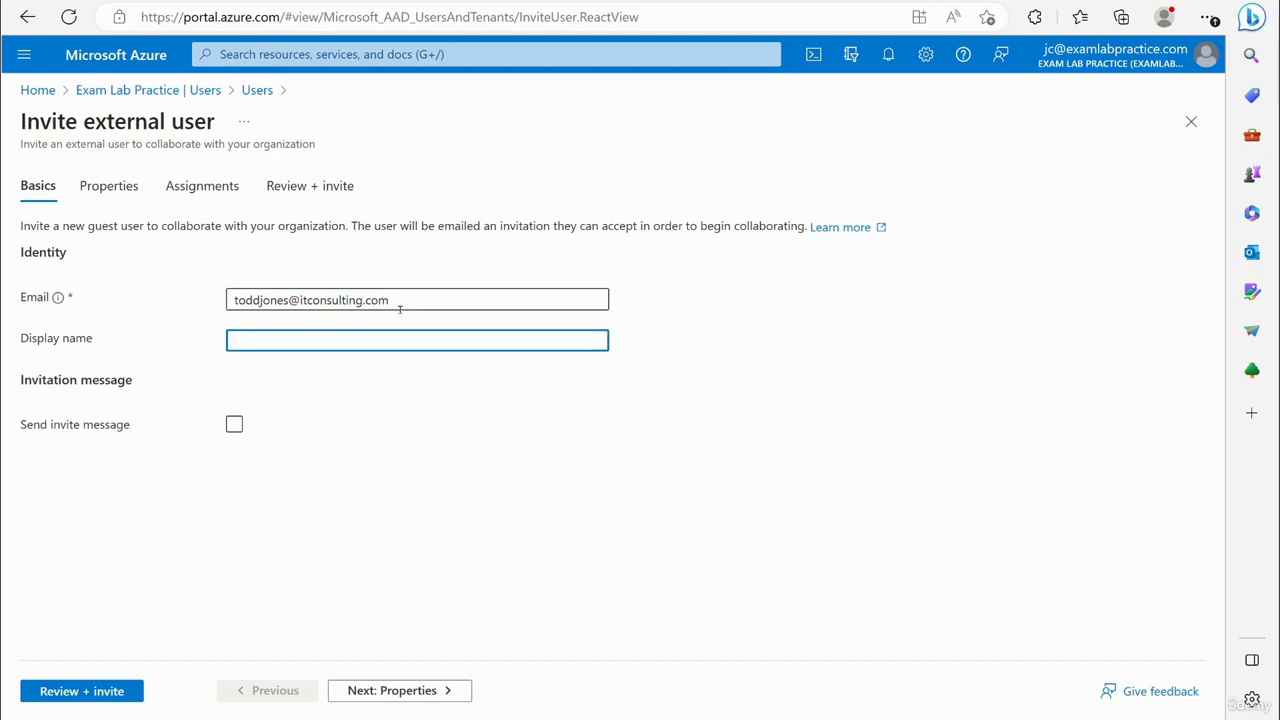
Turn on the invite message, write a short note asking the guest to accept, and add a Cc recipient.
click(234, 424)
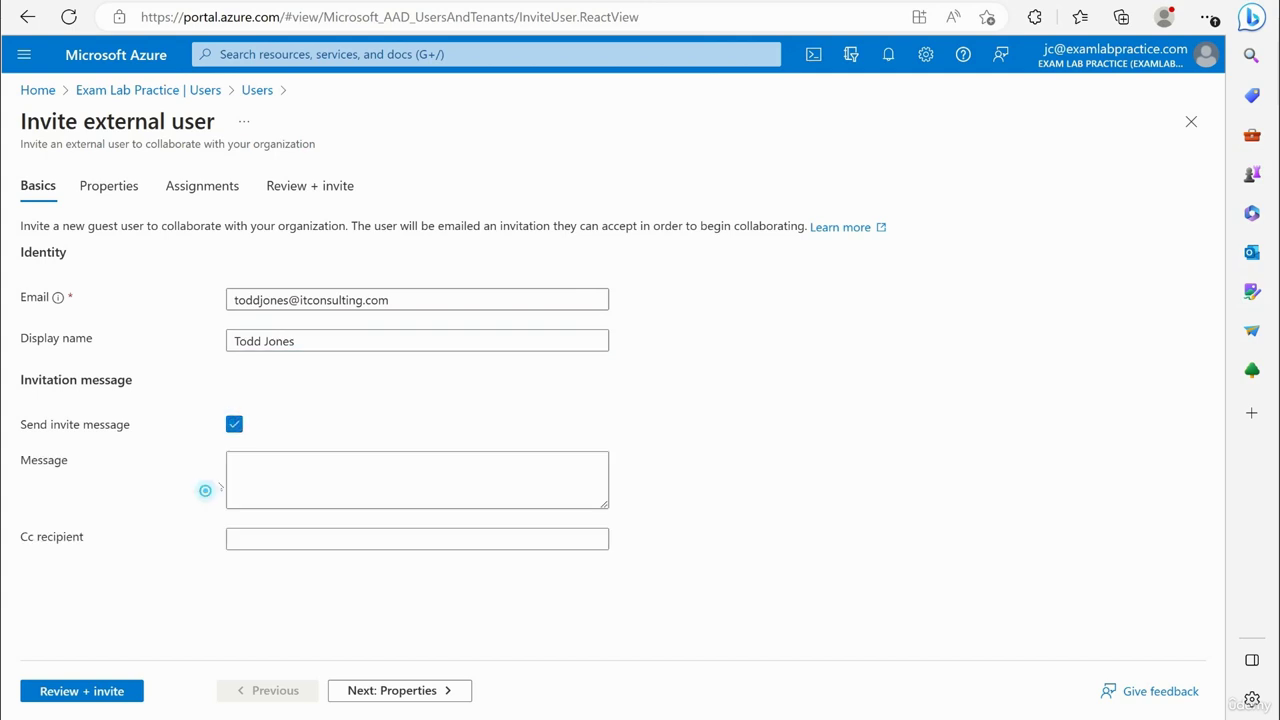
click(243, 481)
text(Hey Todd, p)
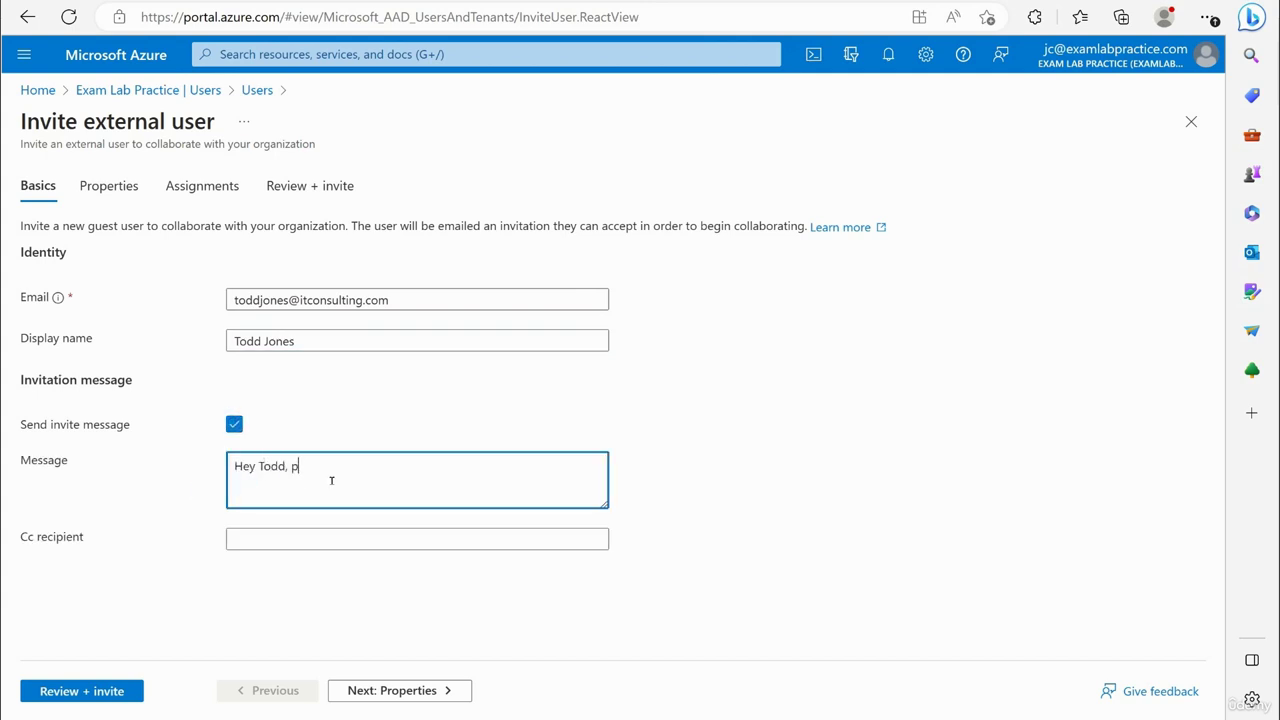
text(lease accept the invite)
click(274, 540)
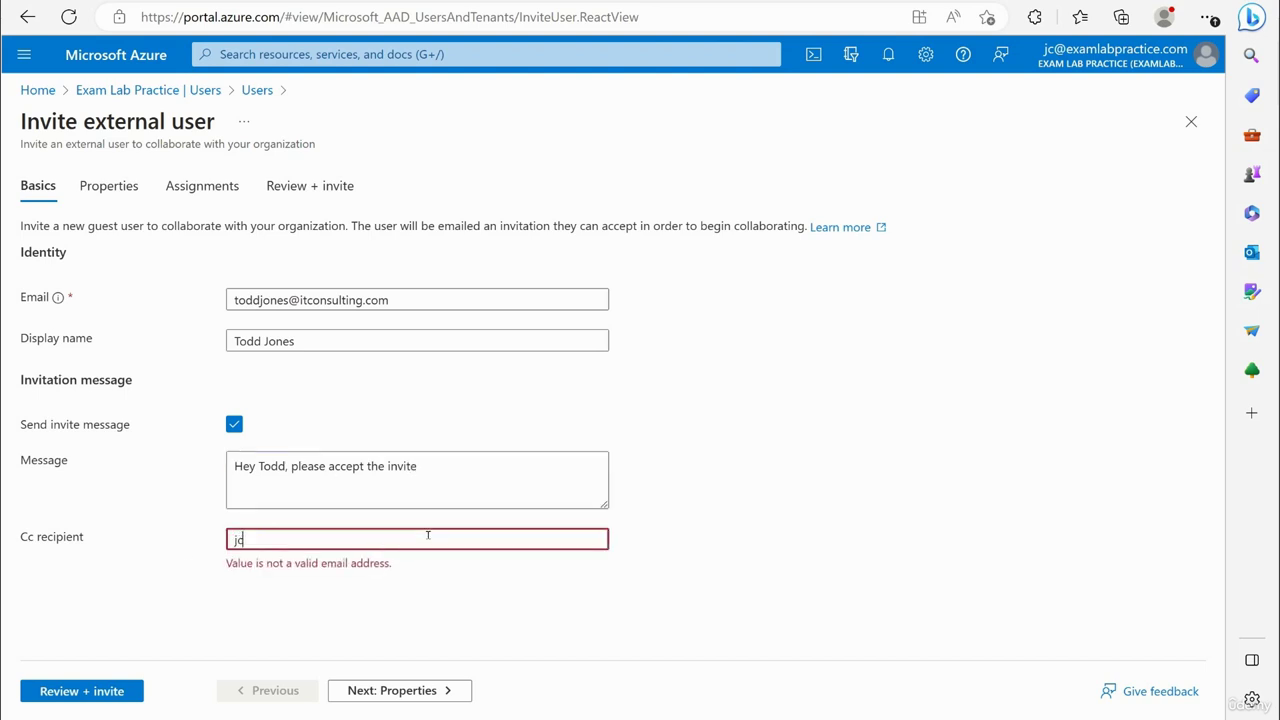
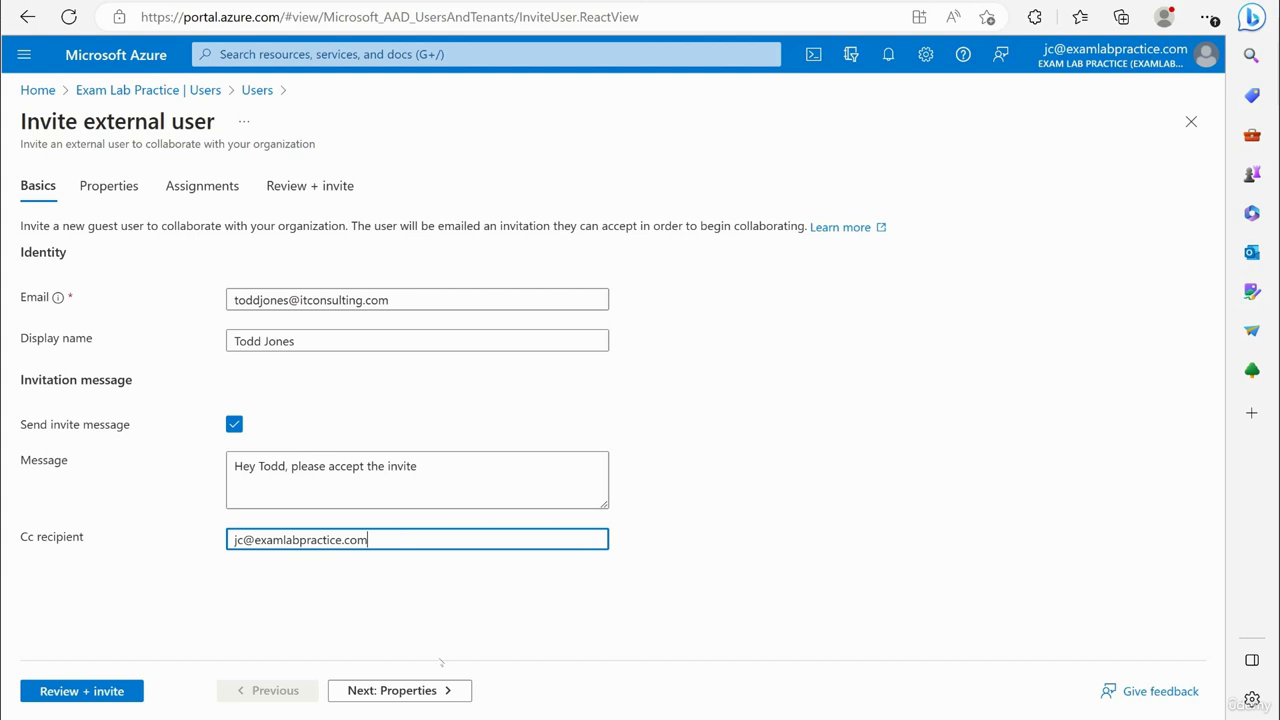
click(430, 690)
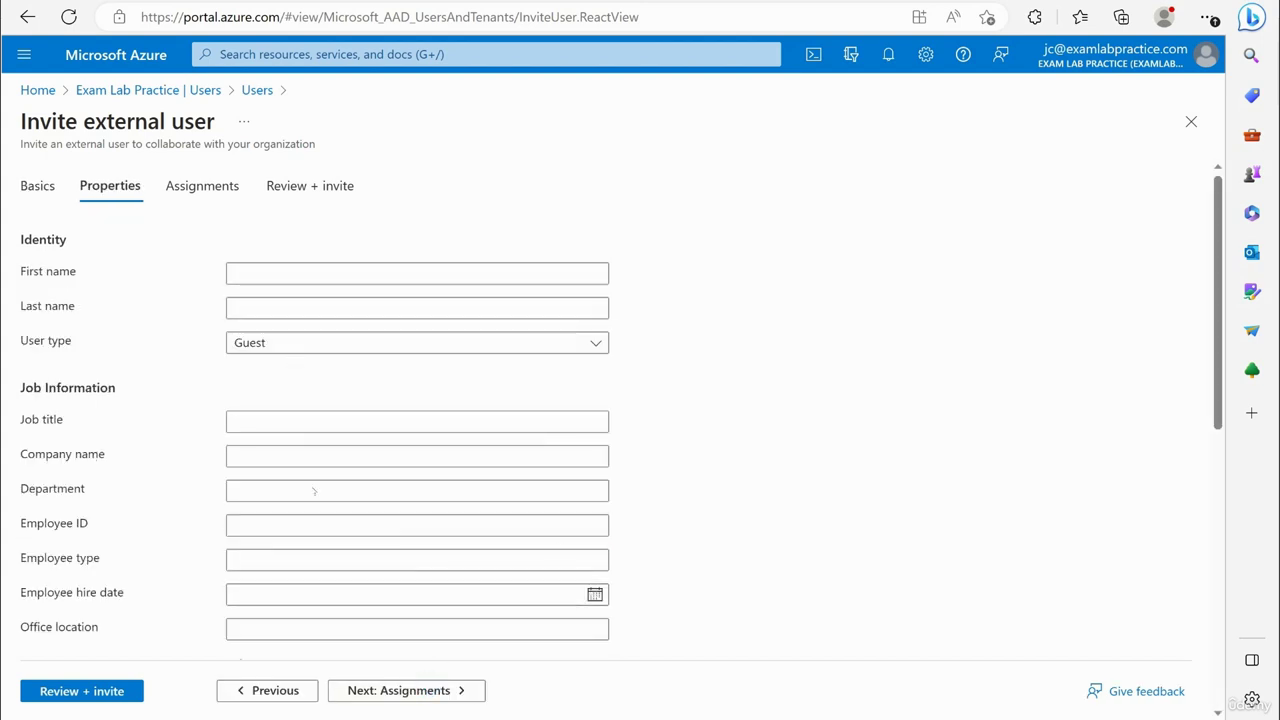
Keep the guest's user type set to Guest.
scroll(314, 491, down, 1)
click(286, 262)
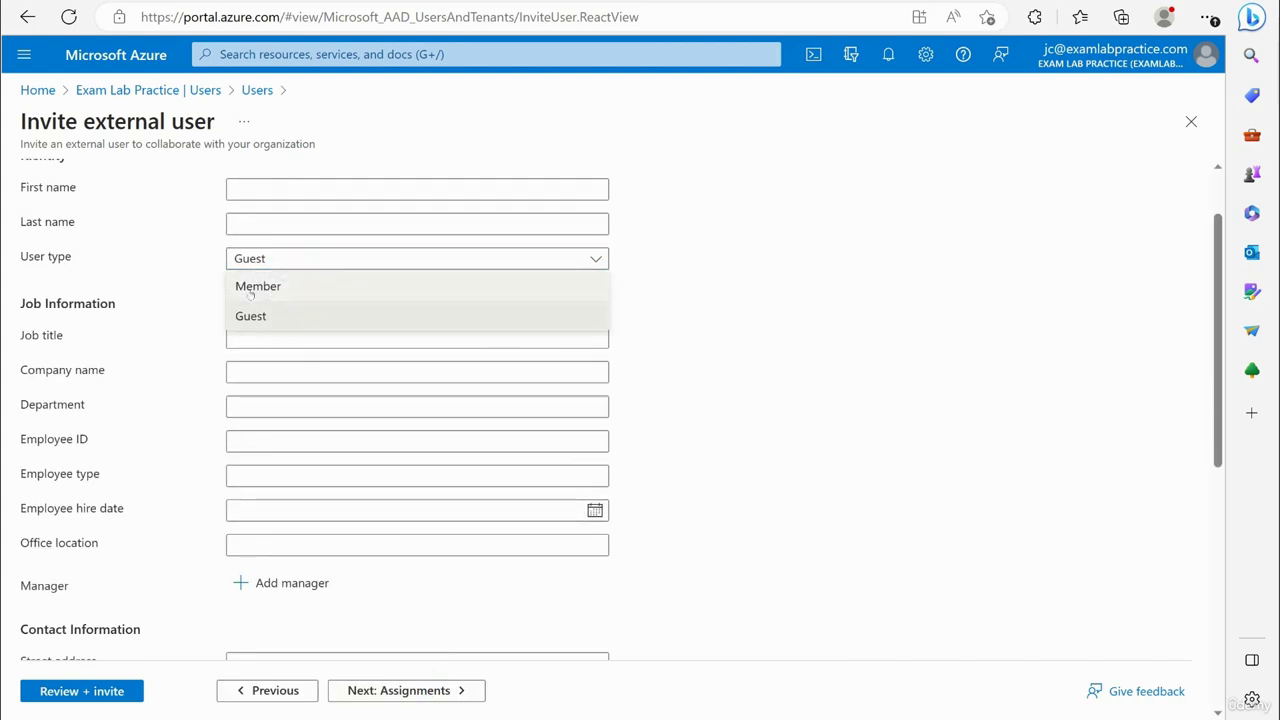
click(289, 257)
Set the guest's usage location to United States and continue to Assignments.
scroll(408, 471, down, 2)
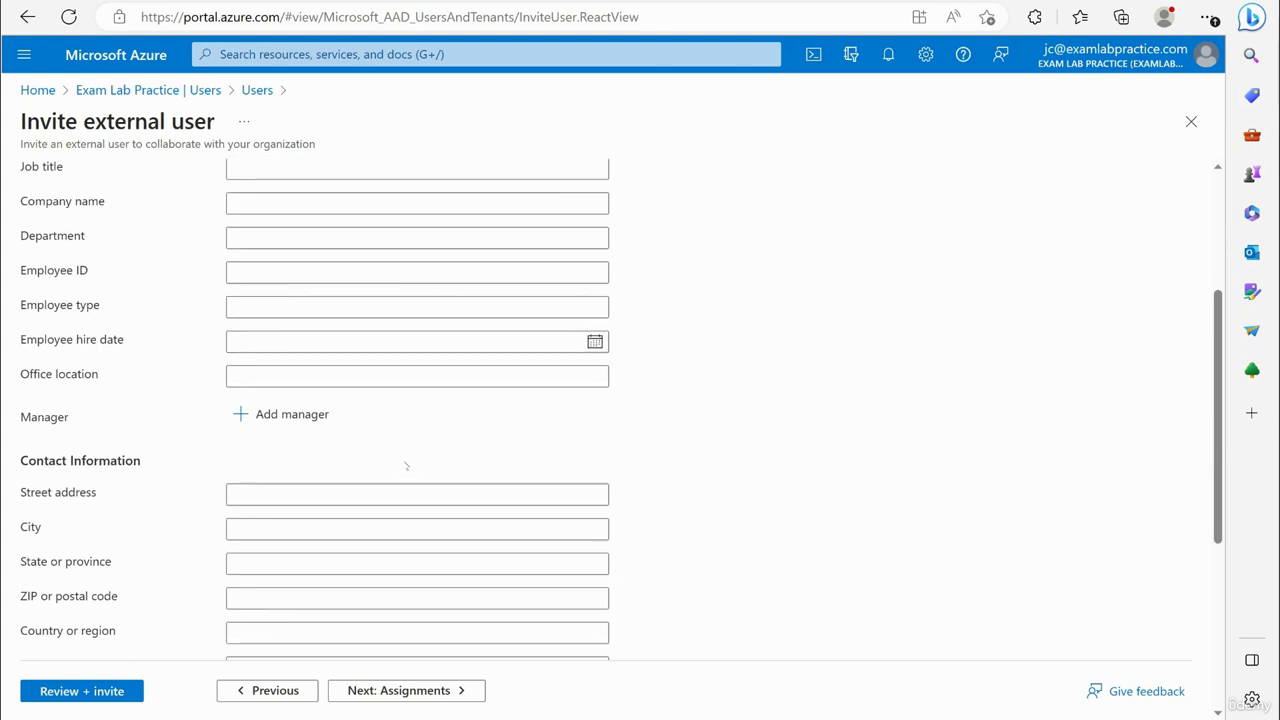
scroll(406, 466, down, 2)
scroll(386, 488, down, 1)
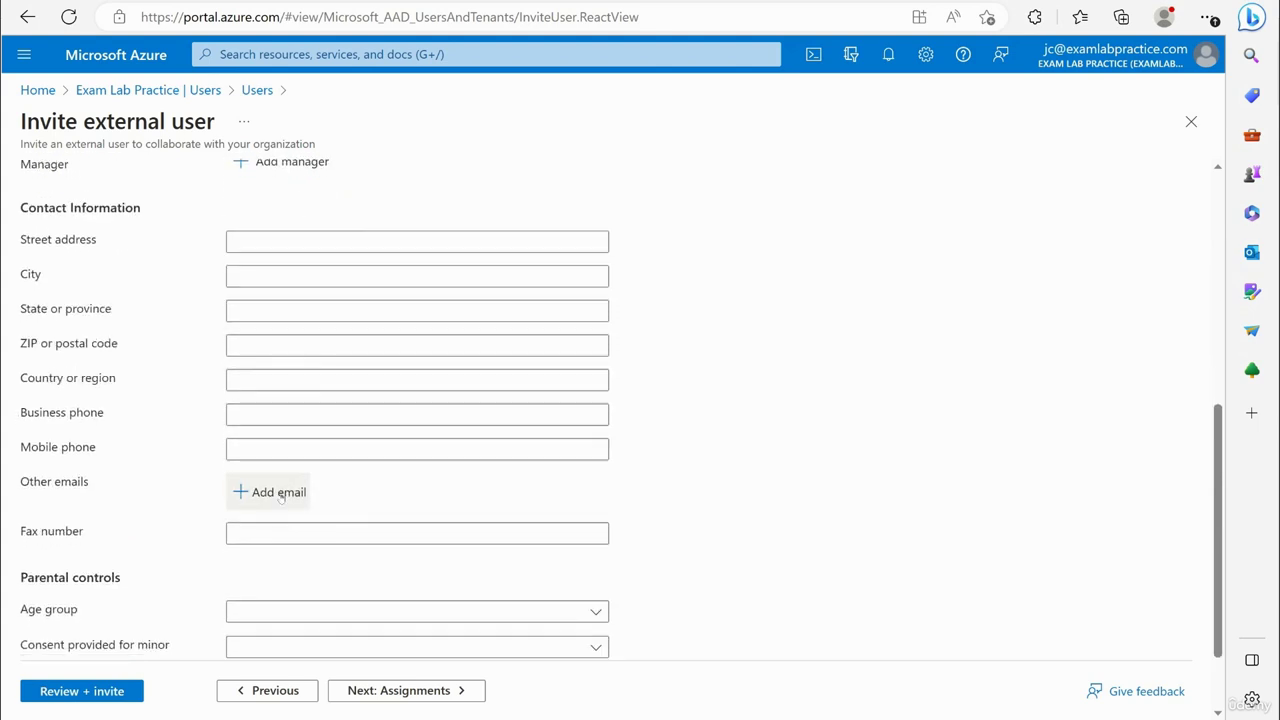
scroll(281, 497, down, 1)
click(275, 621)
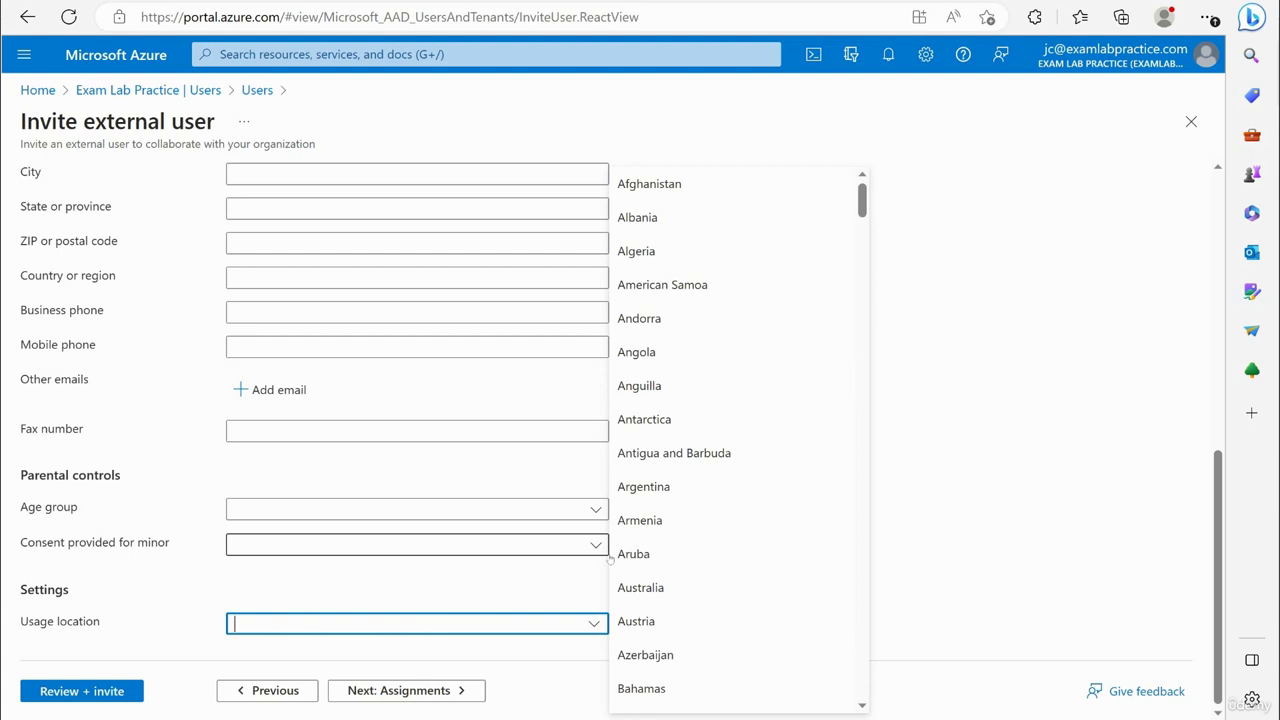
text(Unit)
text(States)
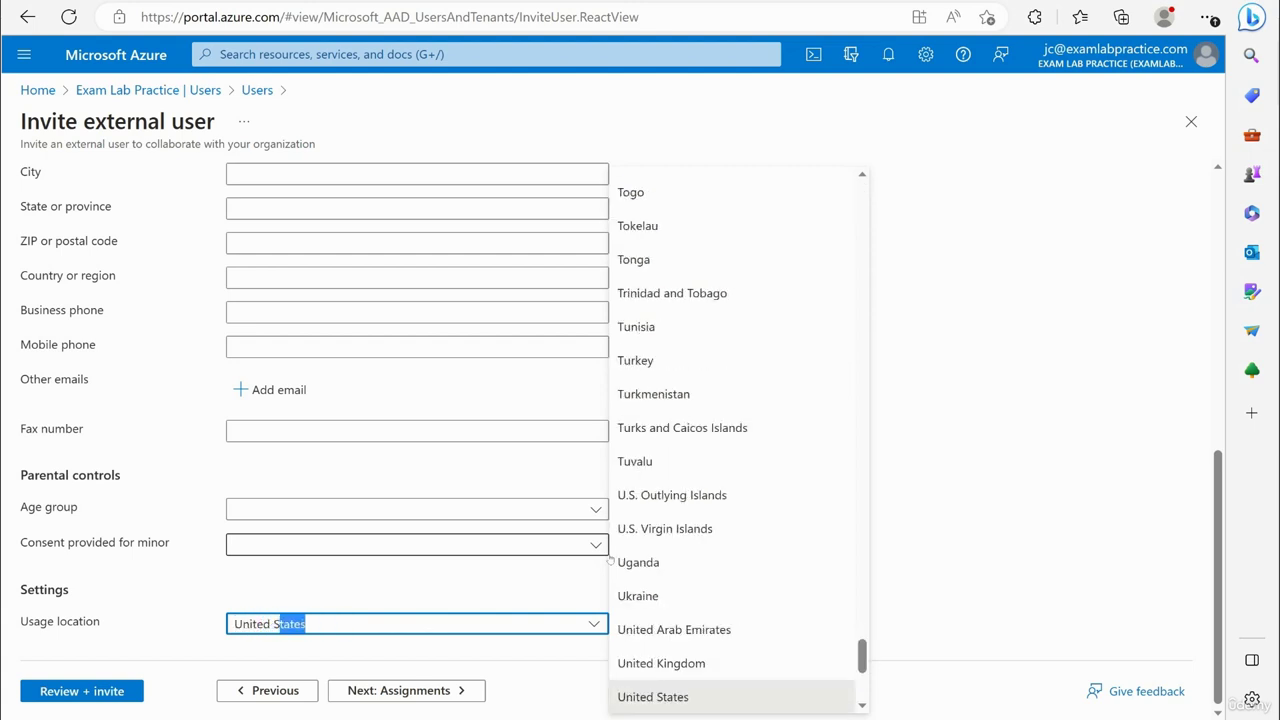
click(730, 697)
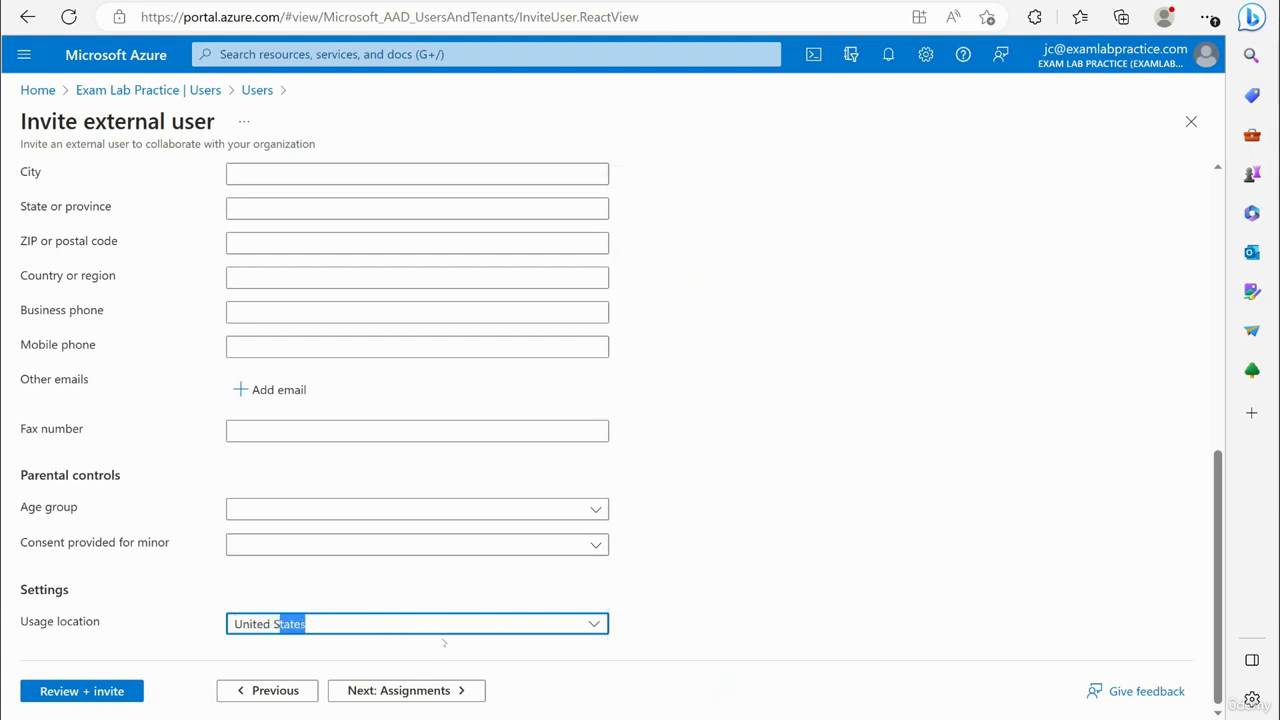
scroll(727, 522, up, 1)
scroll(617, 523, down, 1)
scroll(666, 523, up, 6)
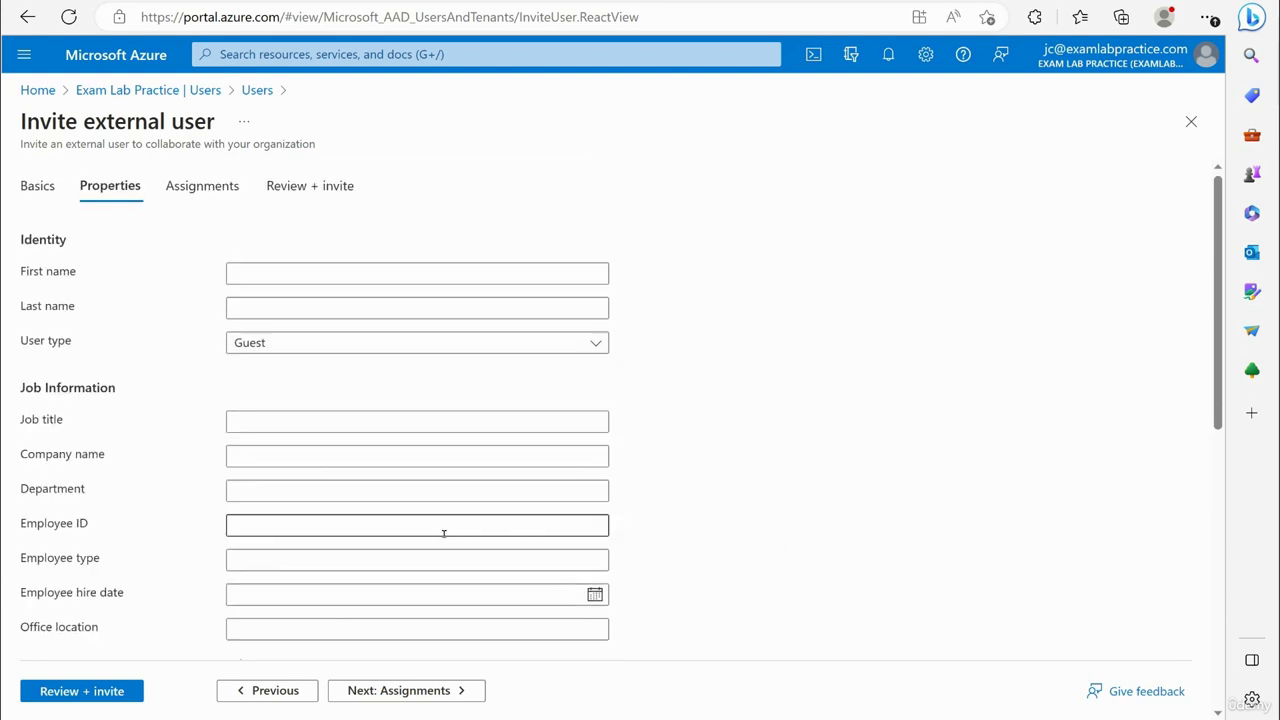
click(423, 690)
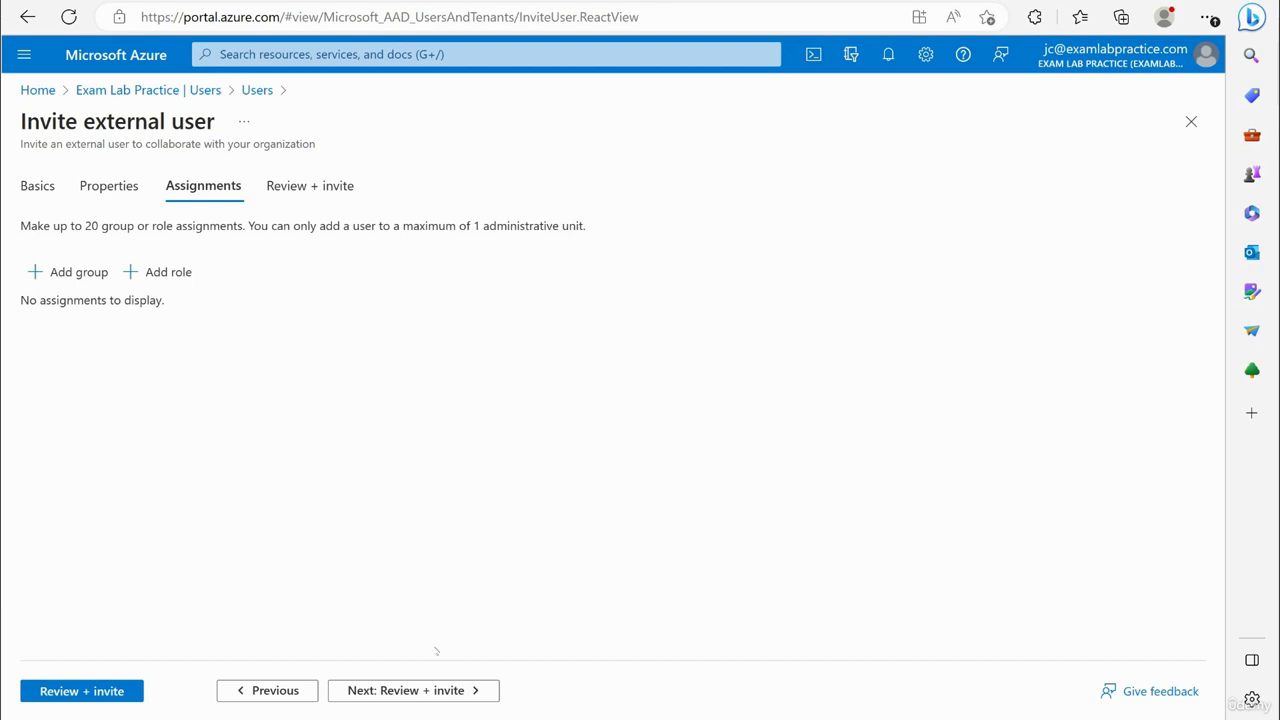
Check the Review + invite summary, then close the form and discard the unsent invitation.
click(418, 692)
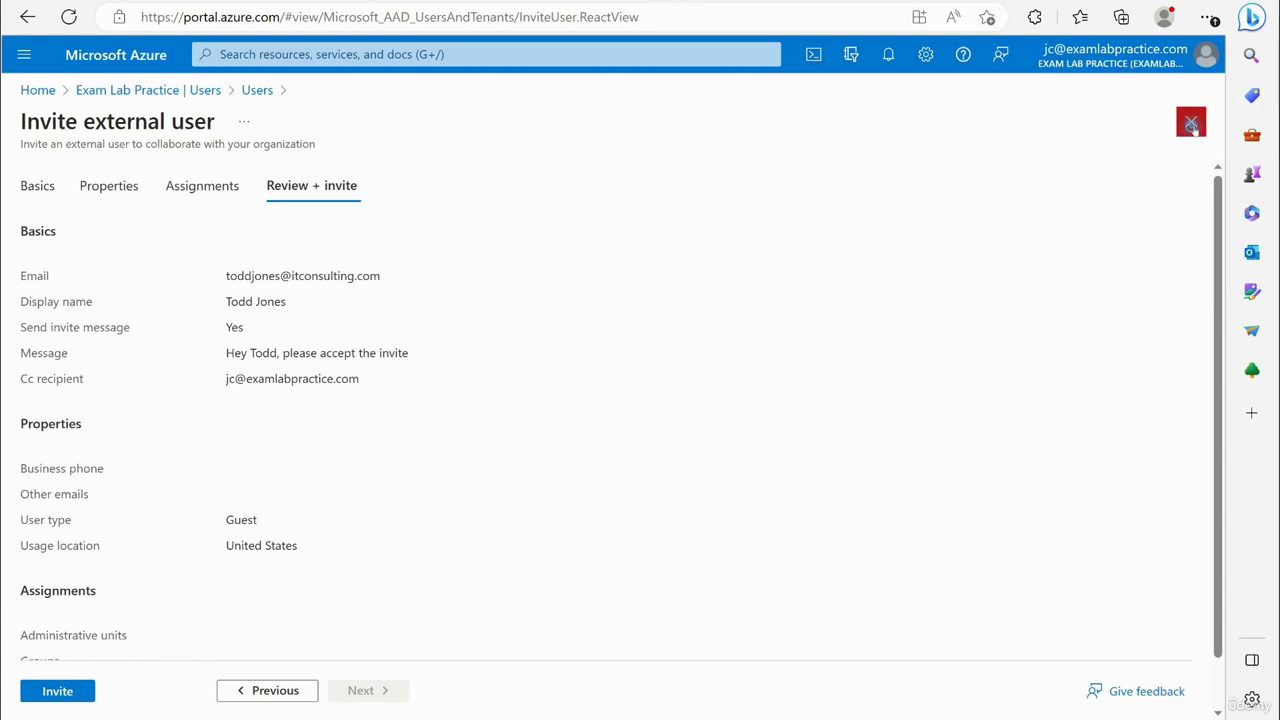
click(1191, 121)
click(701, 122)
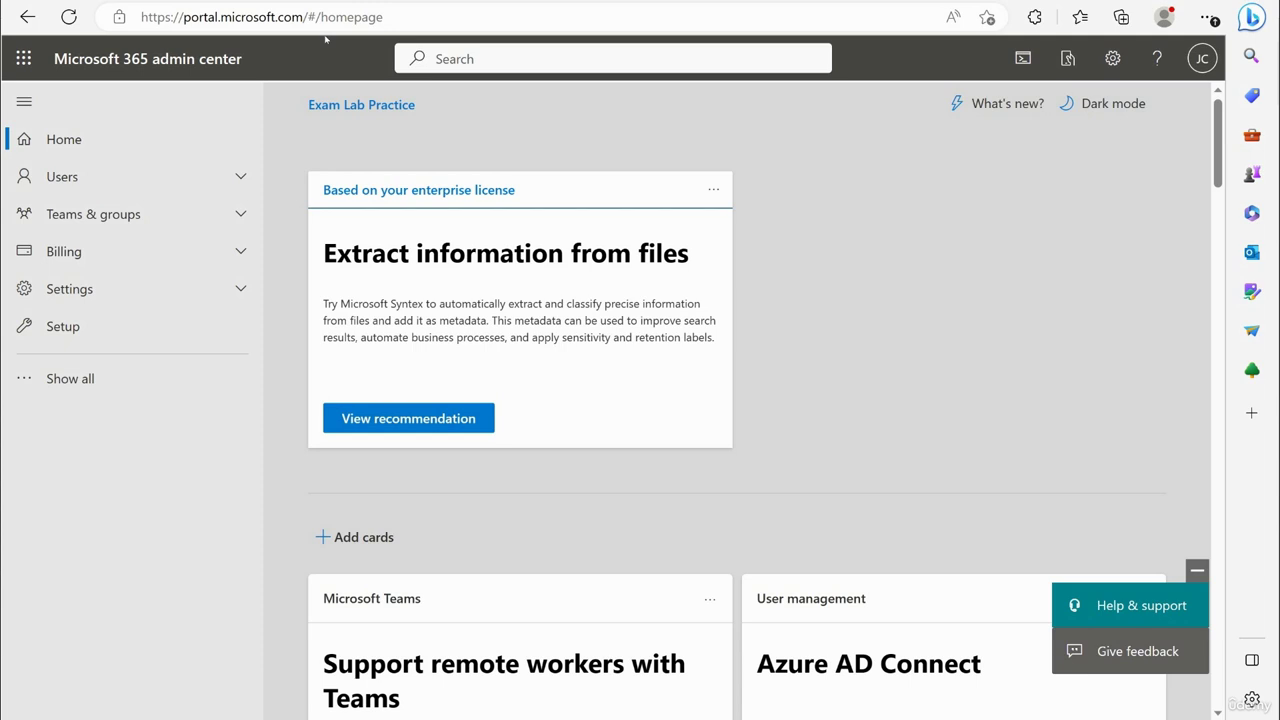
In Microsoft 365 admin center, go to Users > Guest users and choose Add a guest user.
click(108, 174)
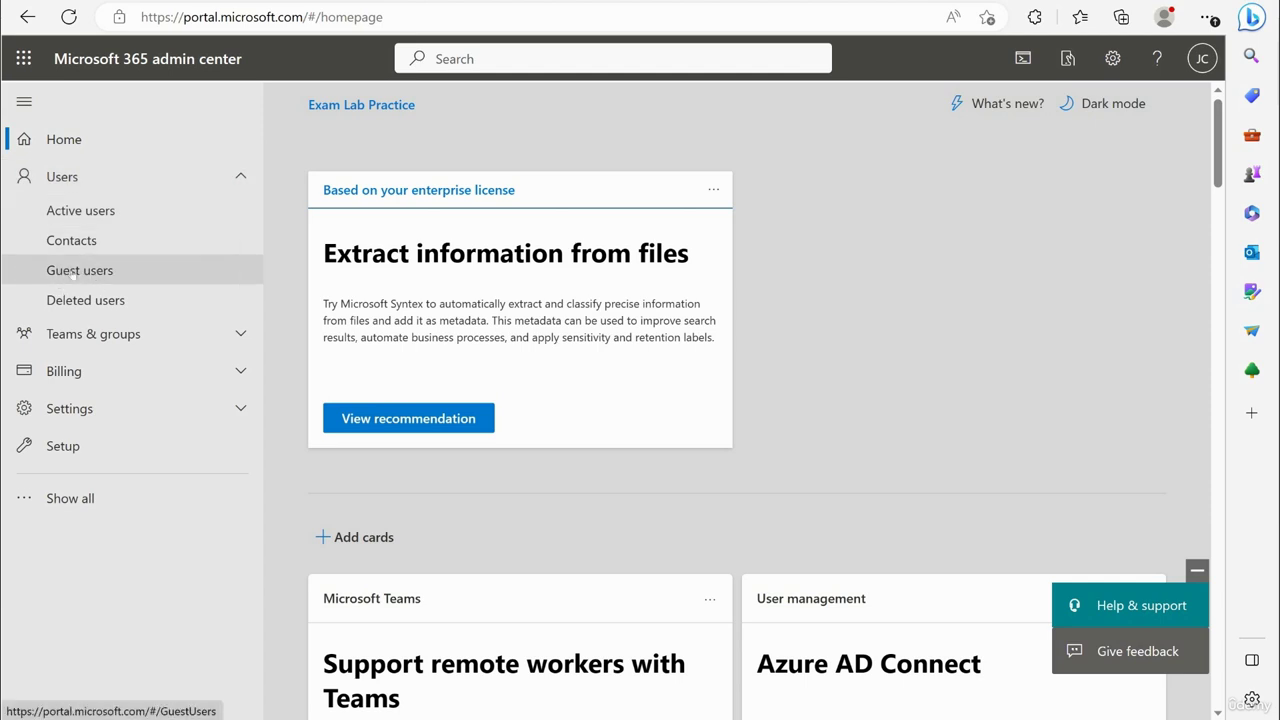
click(76, 272)
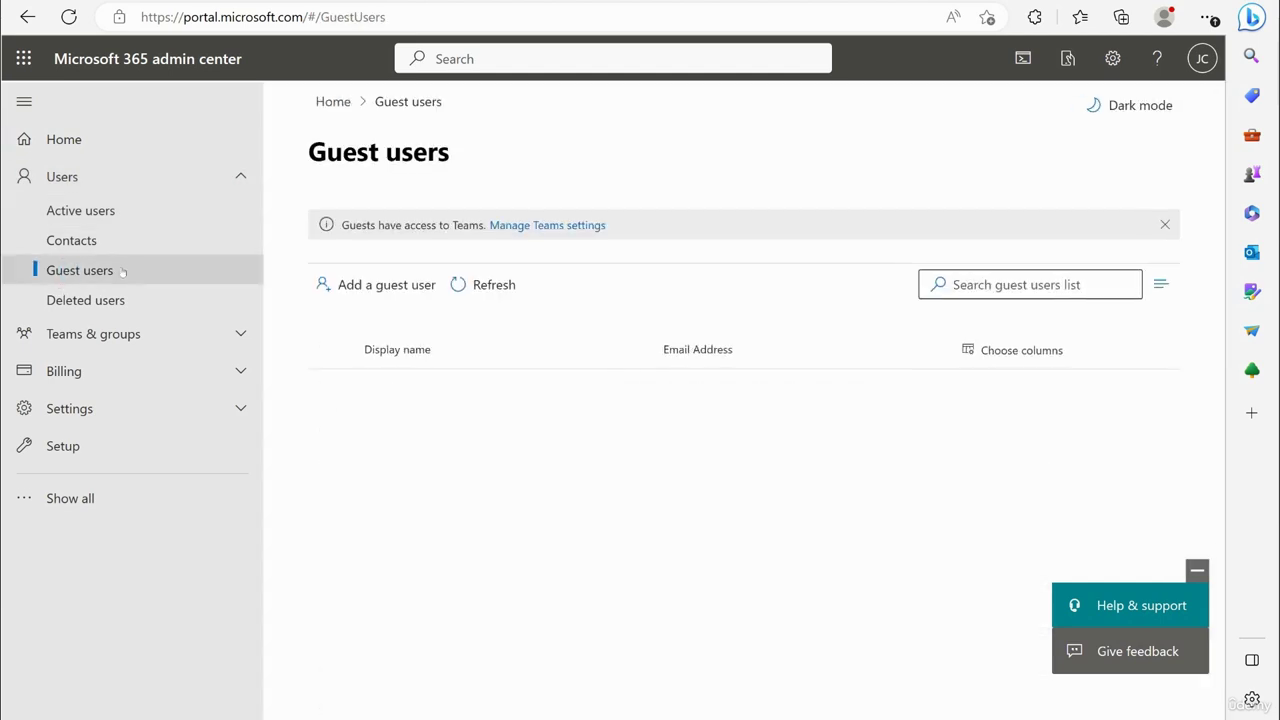
click(367, 285)
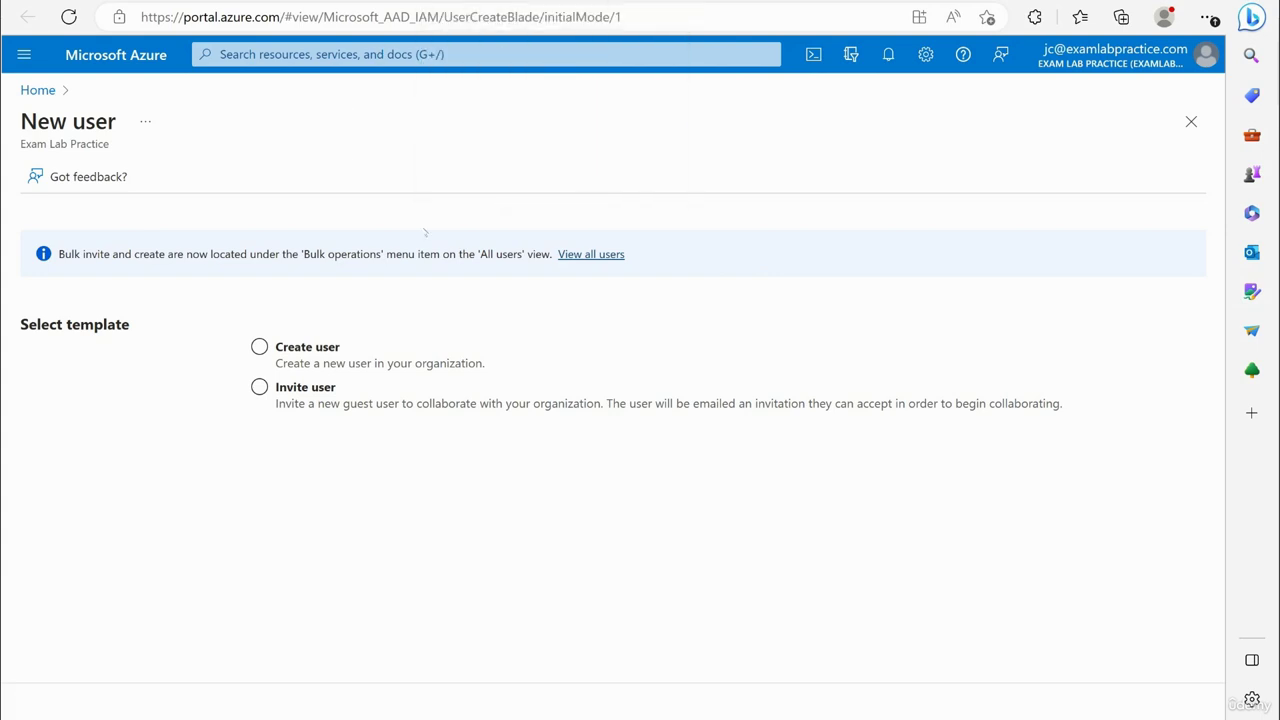
Select the Invite user template and look through its Identity, Settings and Job info sections.
click(286, 368)
click(288, 388)
scroll(330, 460, down, 3)
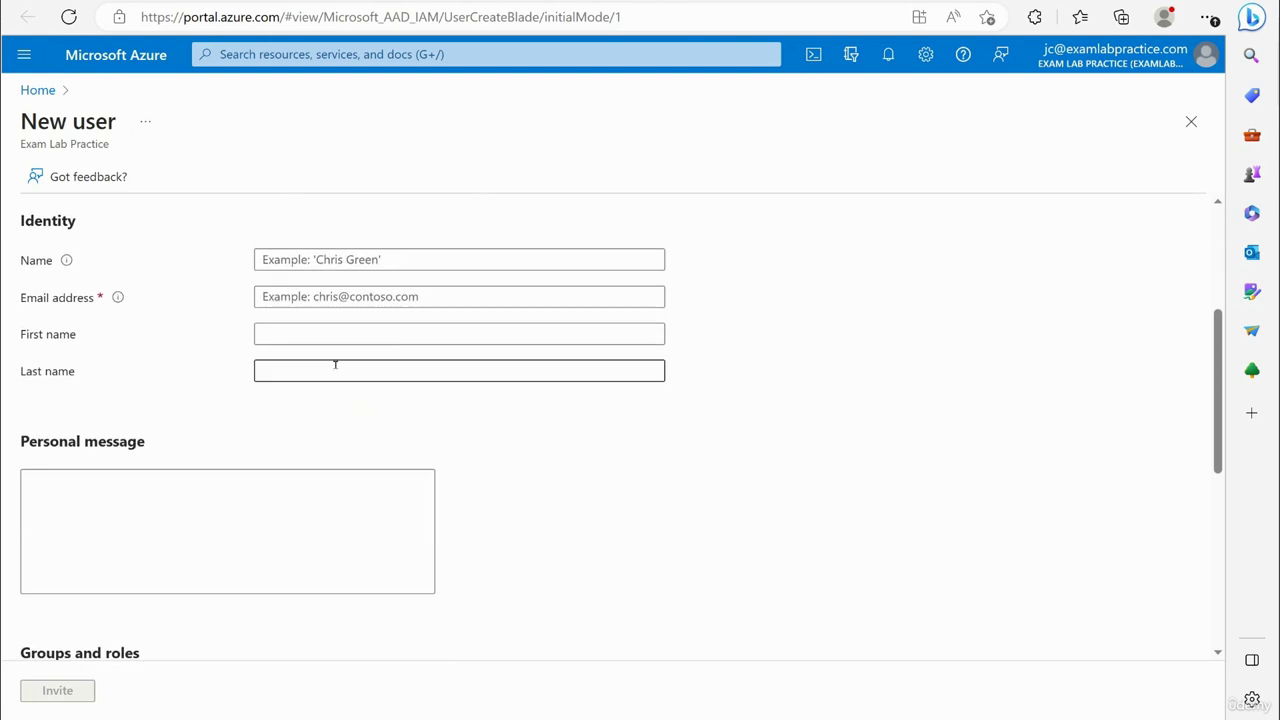
scroll(335, 363, up, 1)
scroll(305, 400, down, 1)
scroll(360, 380, up, 3)
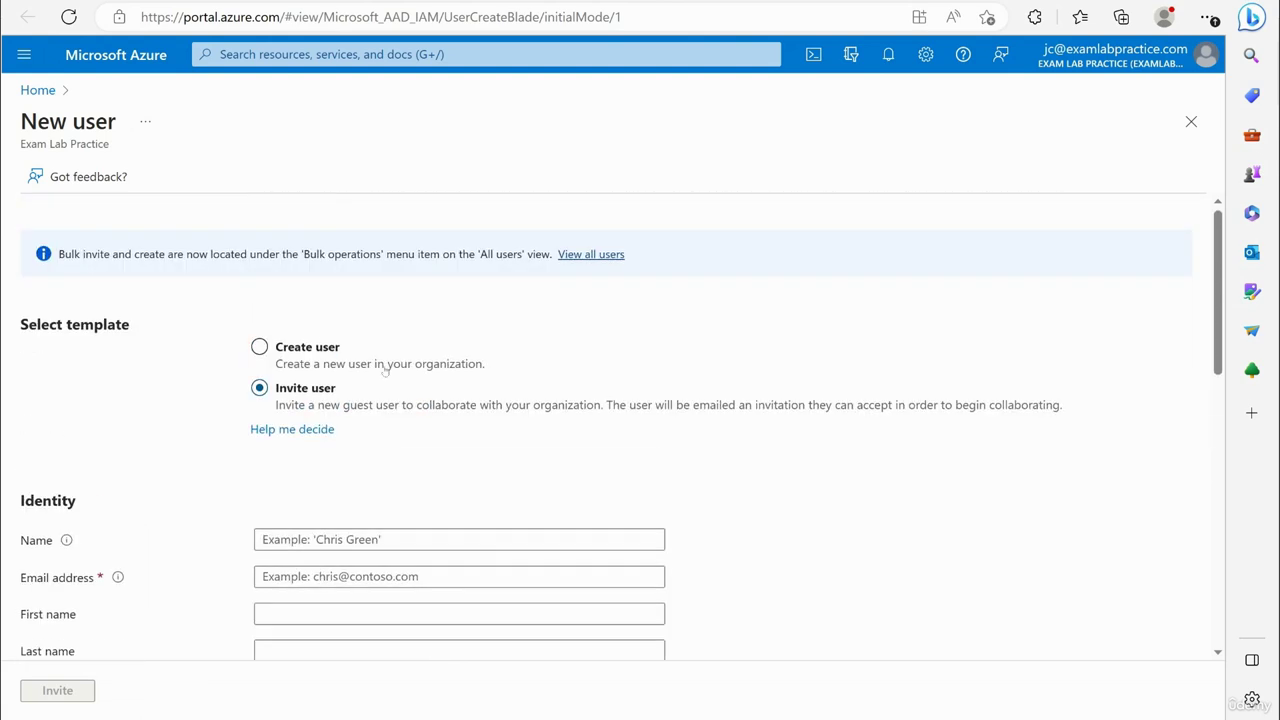
scroll(411, 331, down, 8)
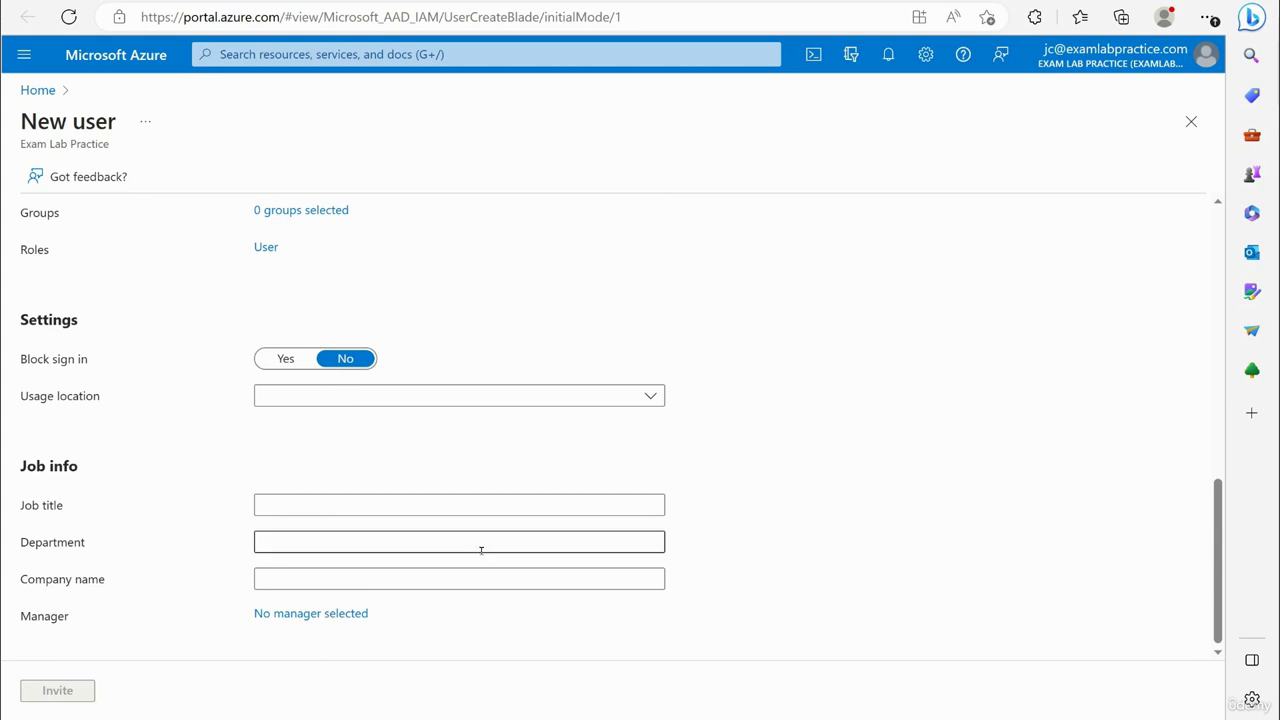
scroll(411, 491, up, 8)
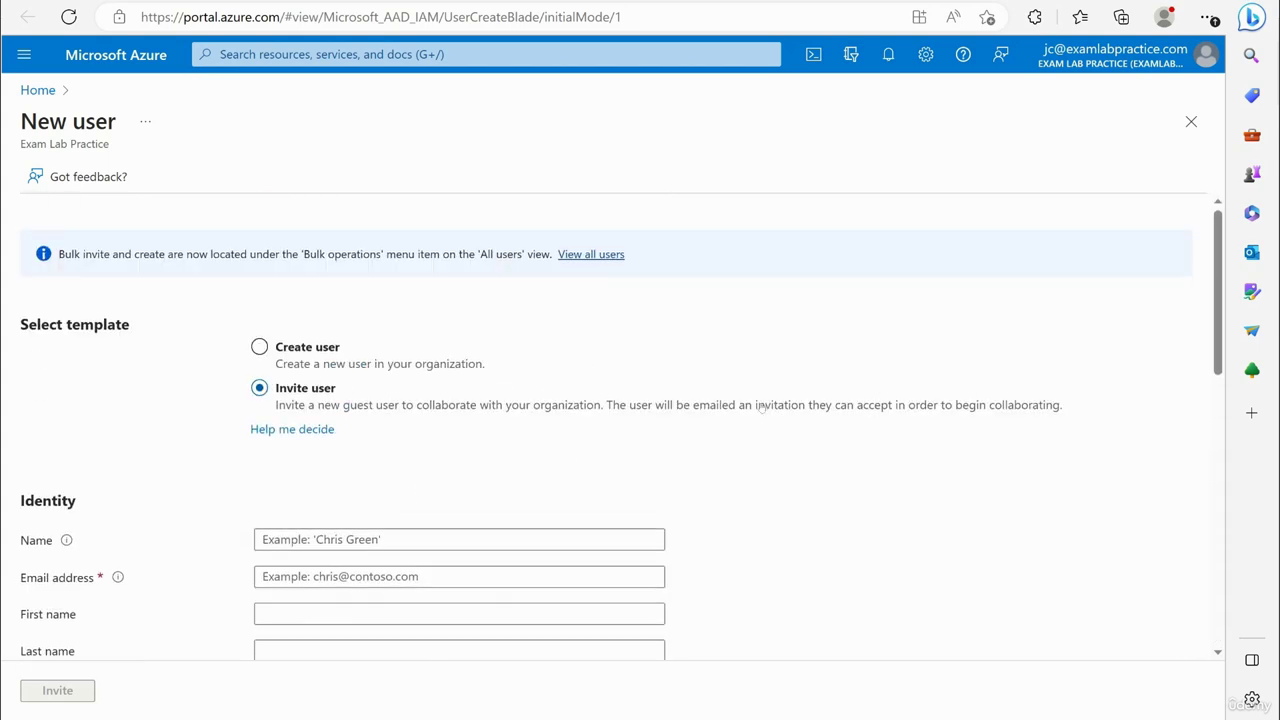
scroll(760, 406, down, 2)
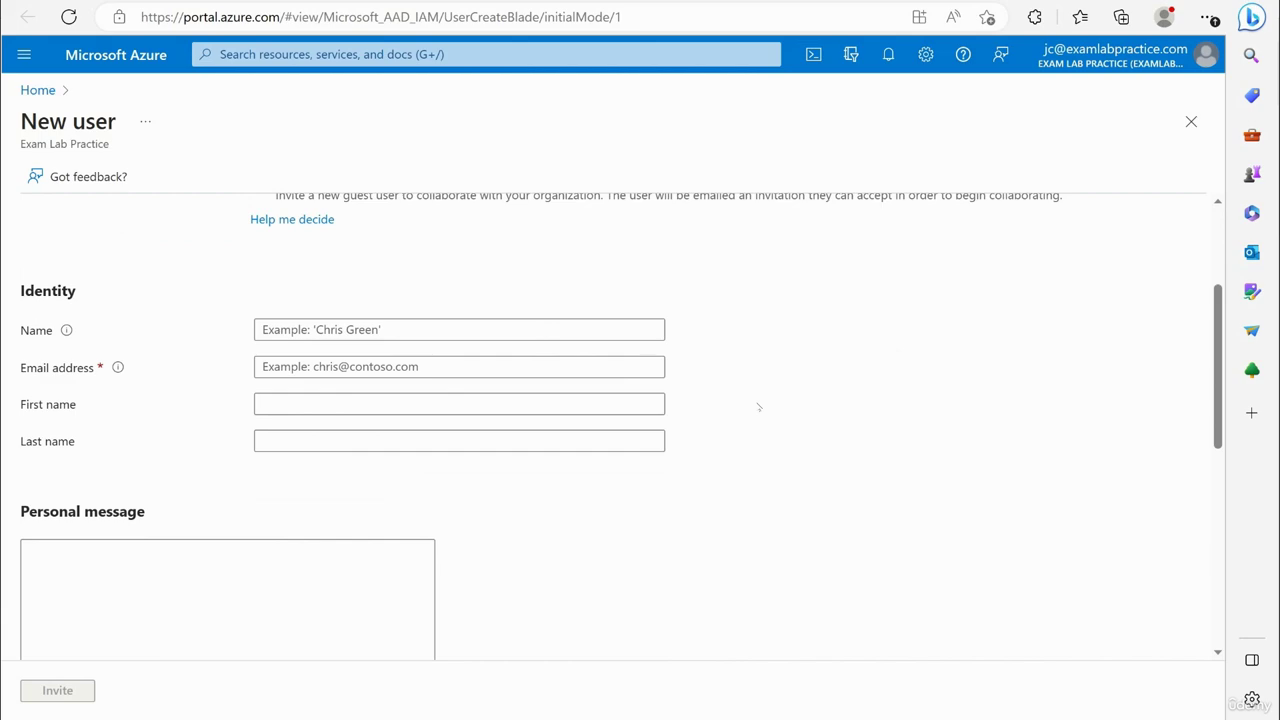
scroll(760, 406, up, 2)
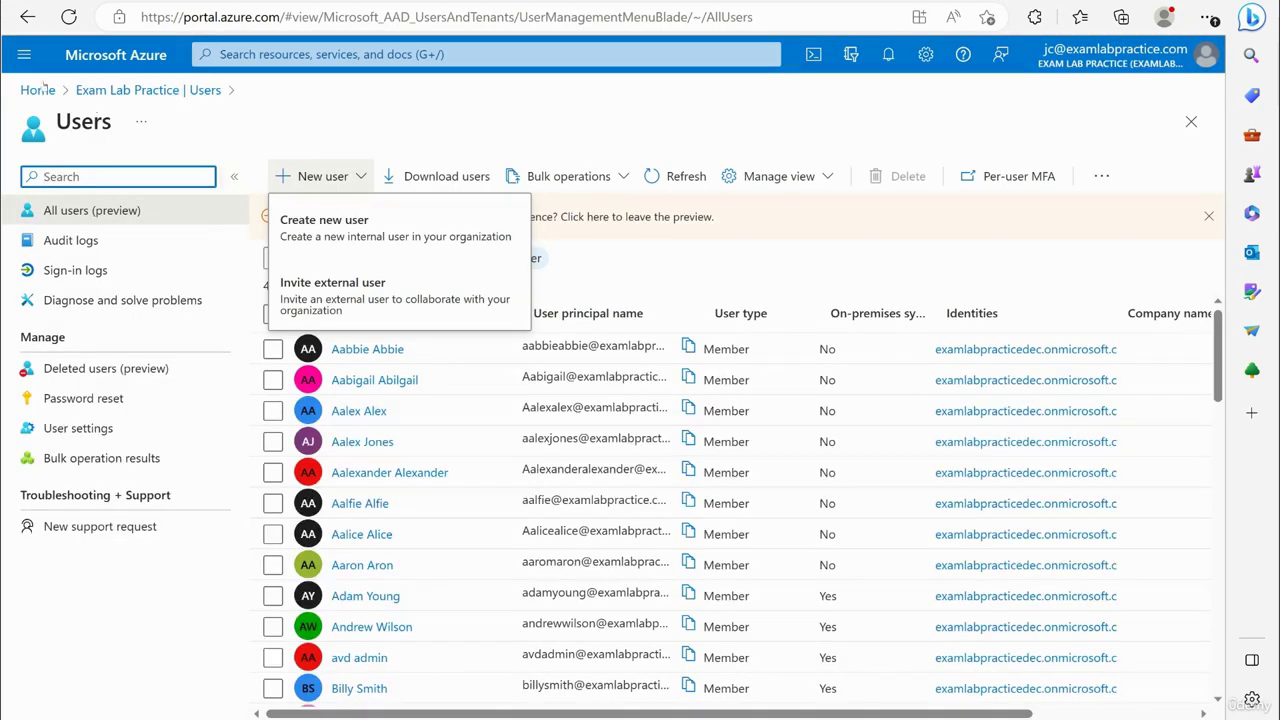
Go to the Azure Active Directory overview, then to Identity Governance in its left menu.
click(27, 62)
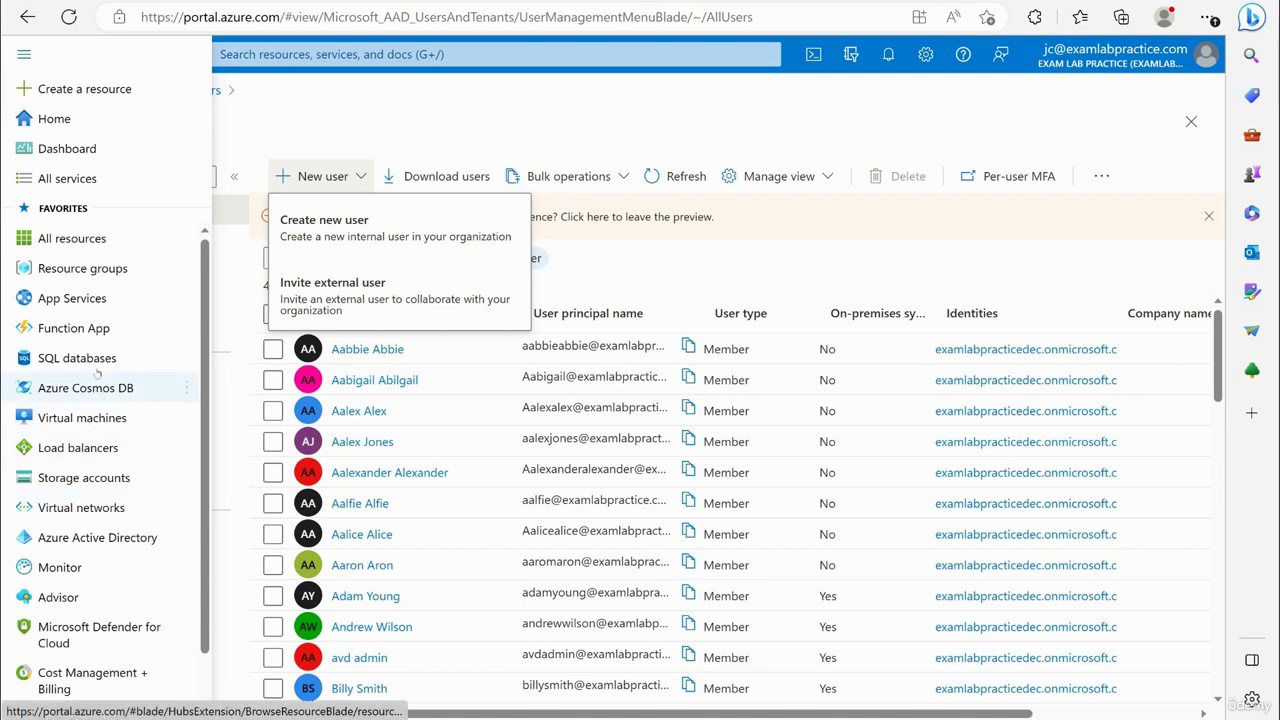
click(88, 537)
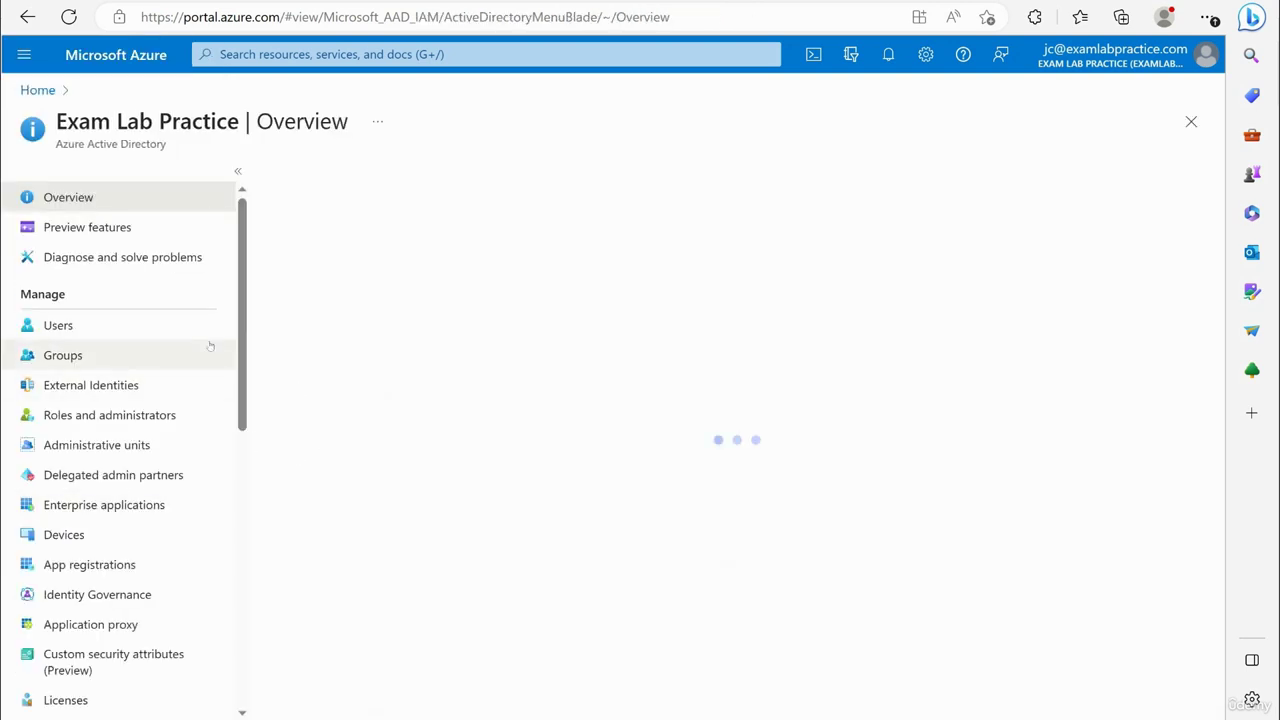
scroll(190, 300, down, 1)
scroll(155, 250, down, 2)
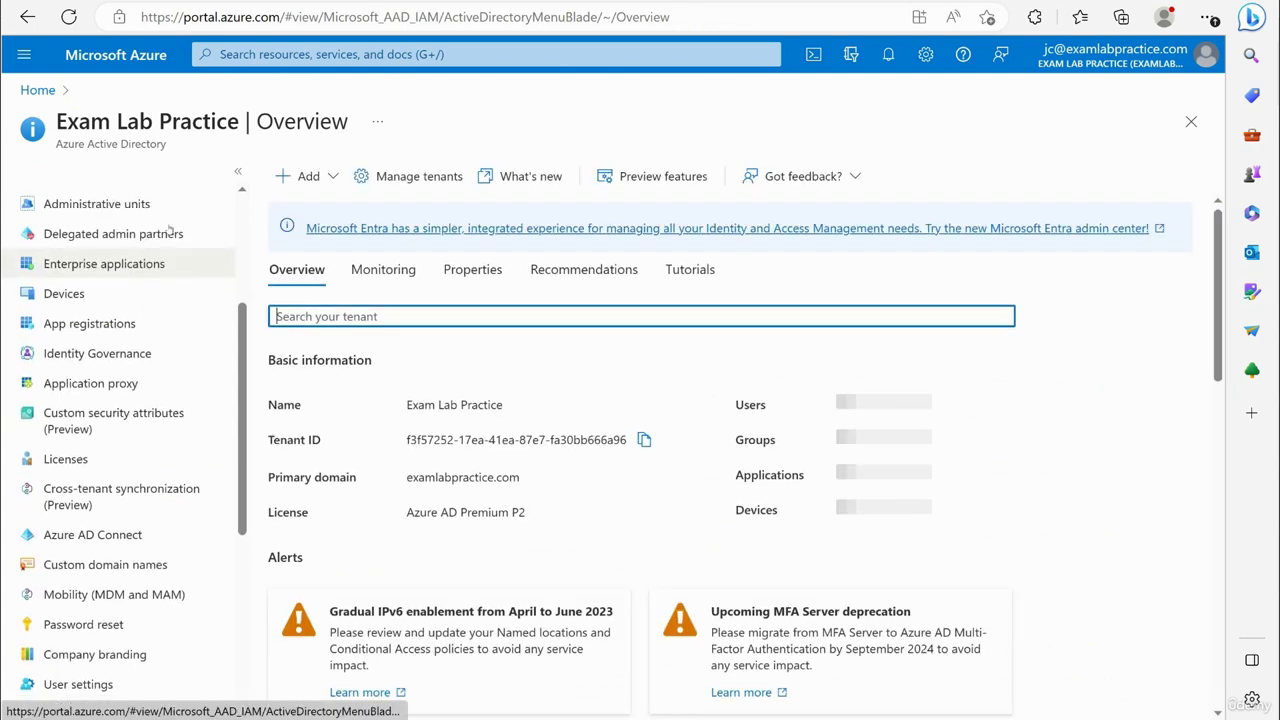
scroll(160, 245, up, 2)
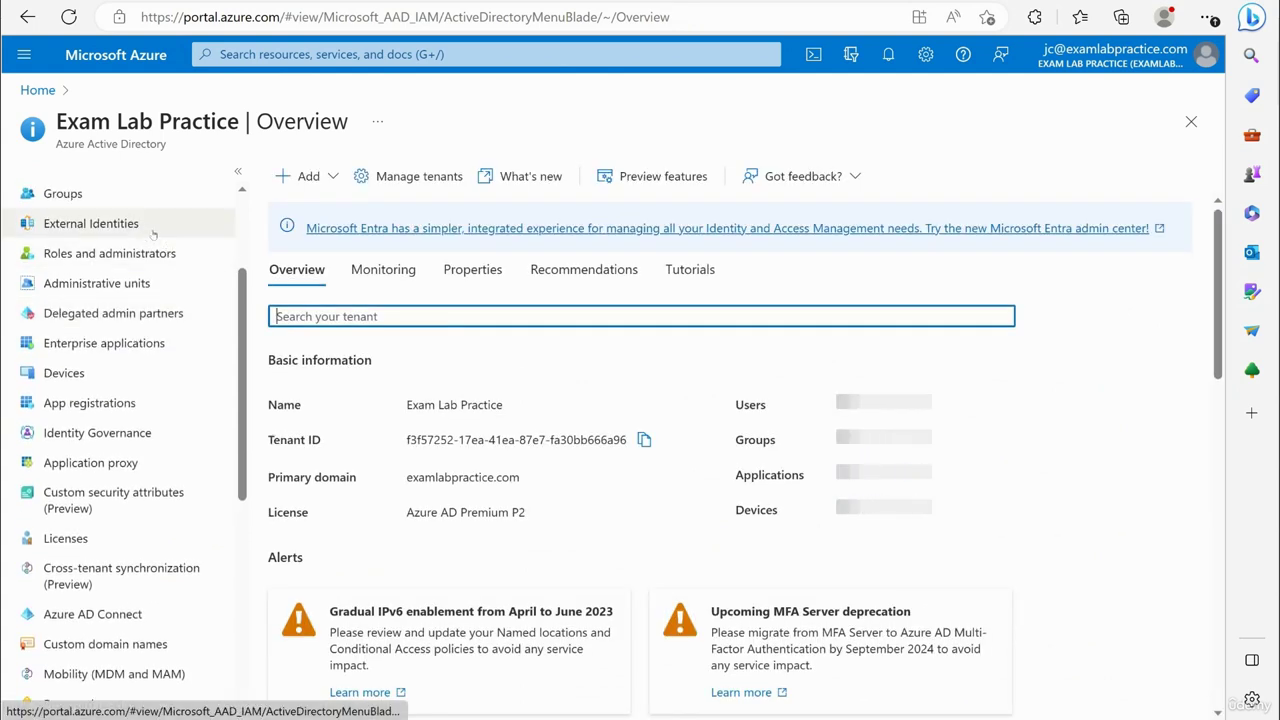
scroll(157, 251, down, 2)
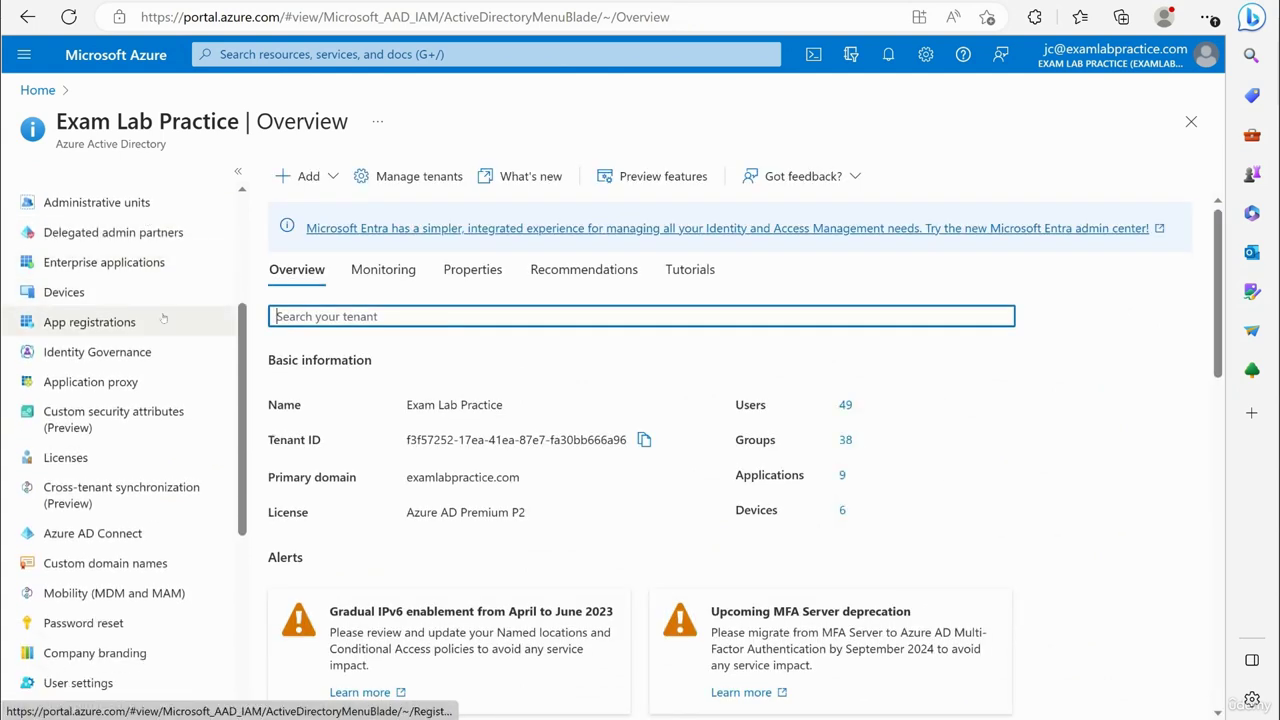
scroll(163, 317, down, 4)
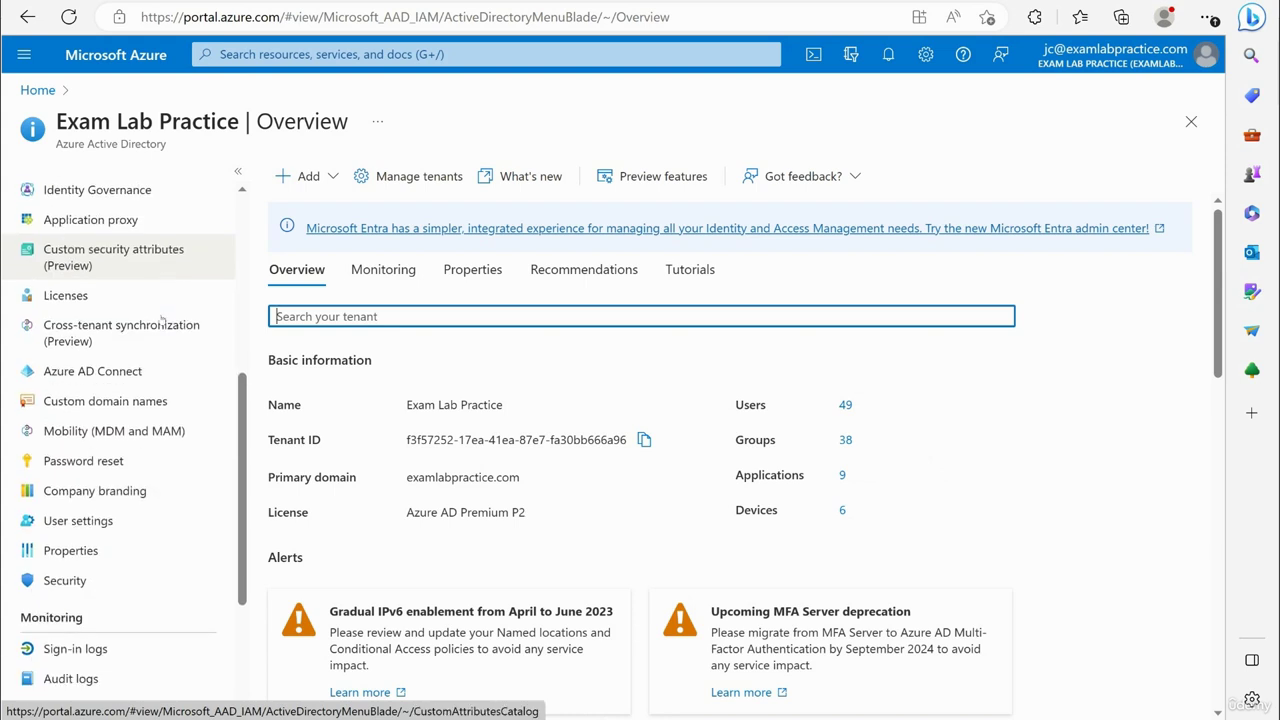
scroll(163, 318, up, 6)
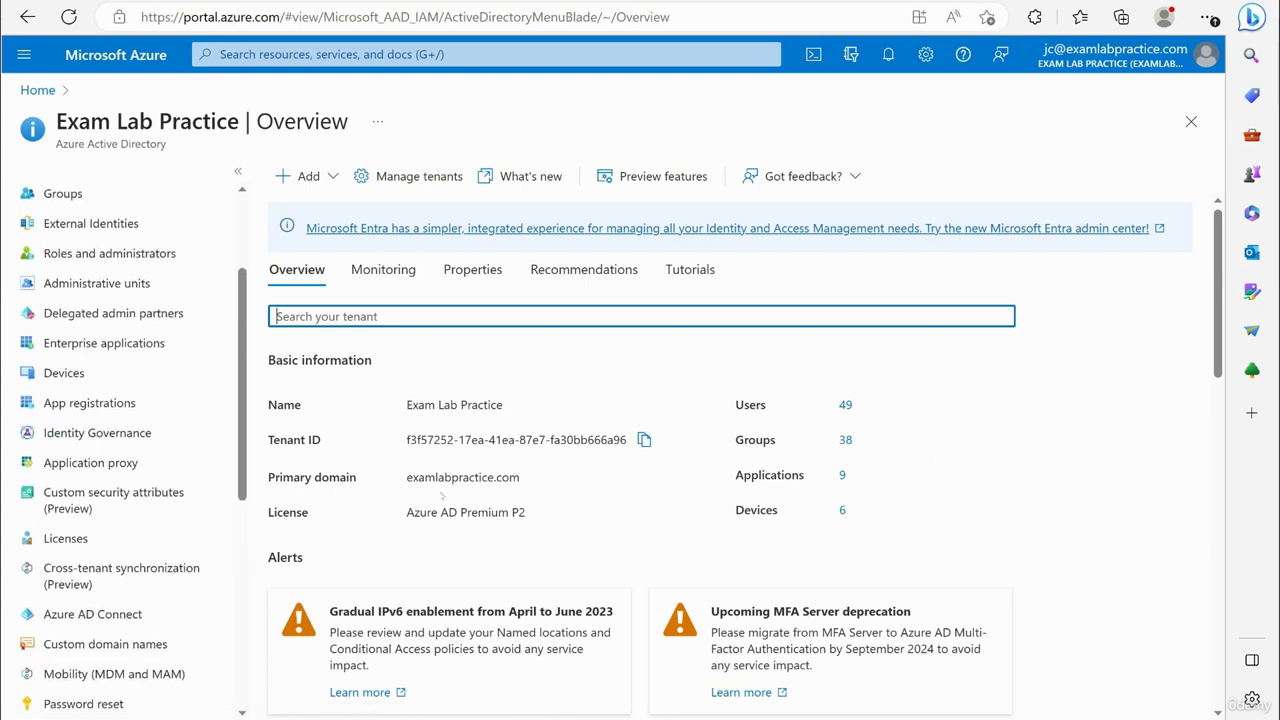
scroll(139, 538, up, 2)
click(132, 514)
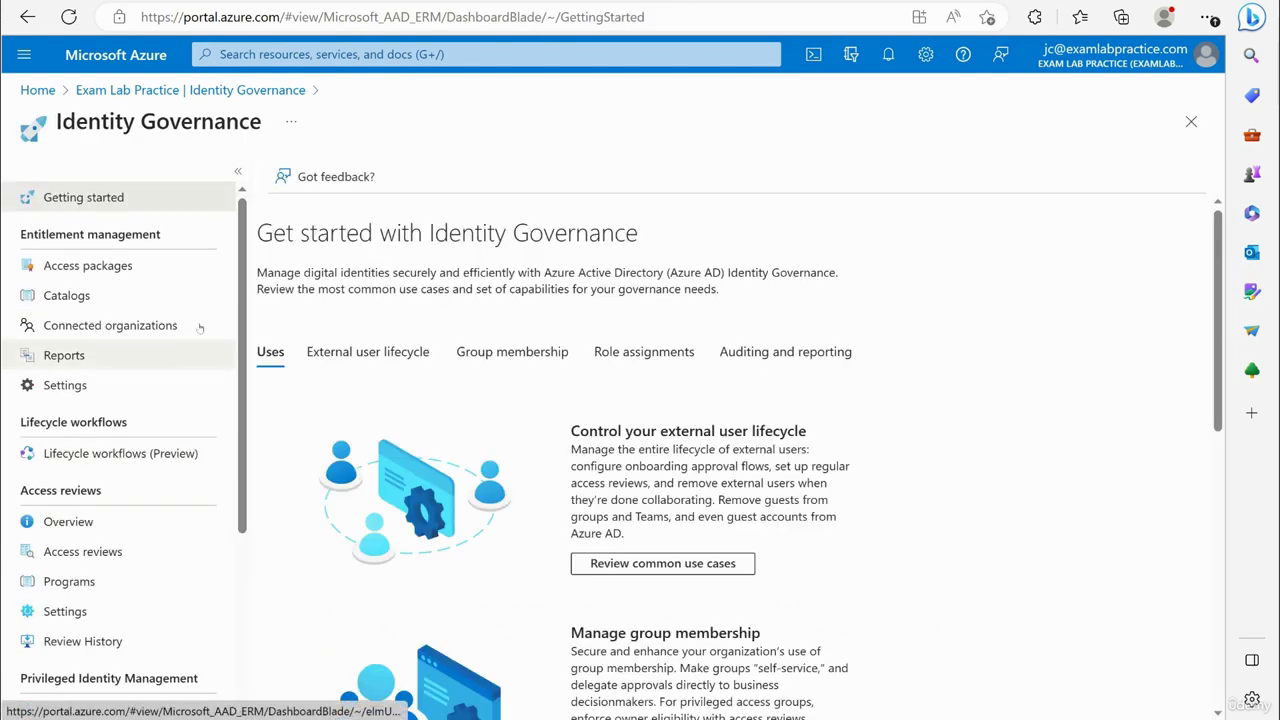
View the three active access reviews, then go back to the Azure Active Directory overview.
click(84, 551)
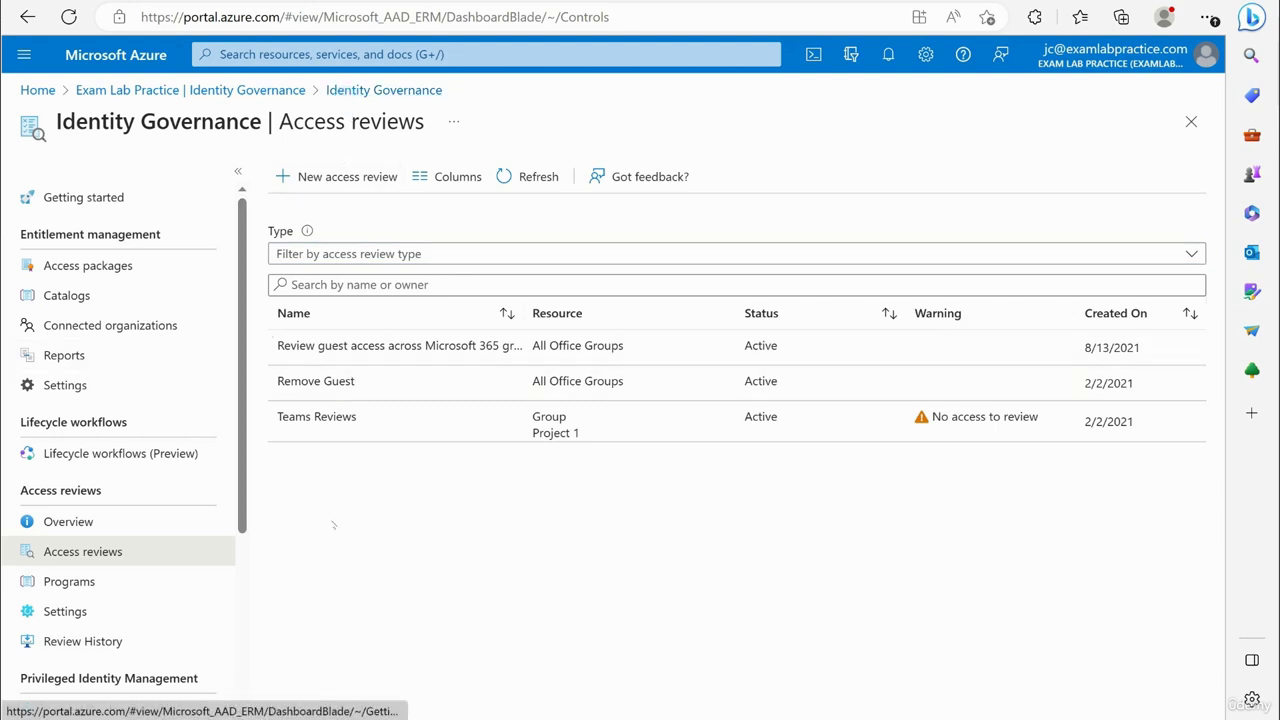
key(alt+Left)
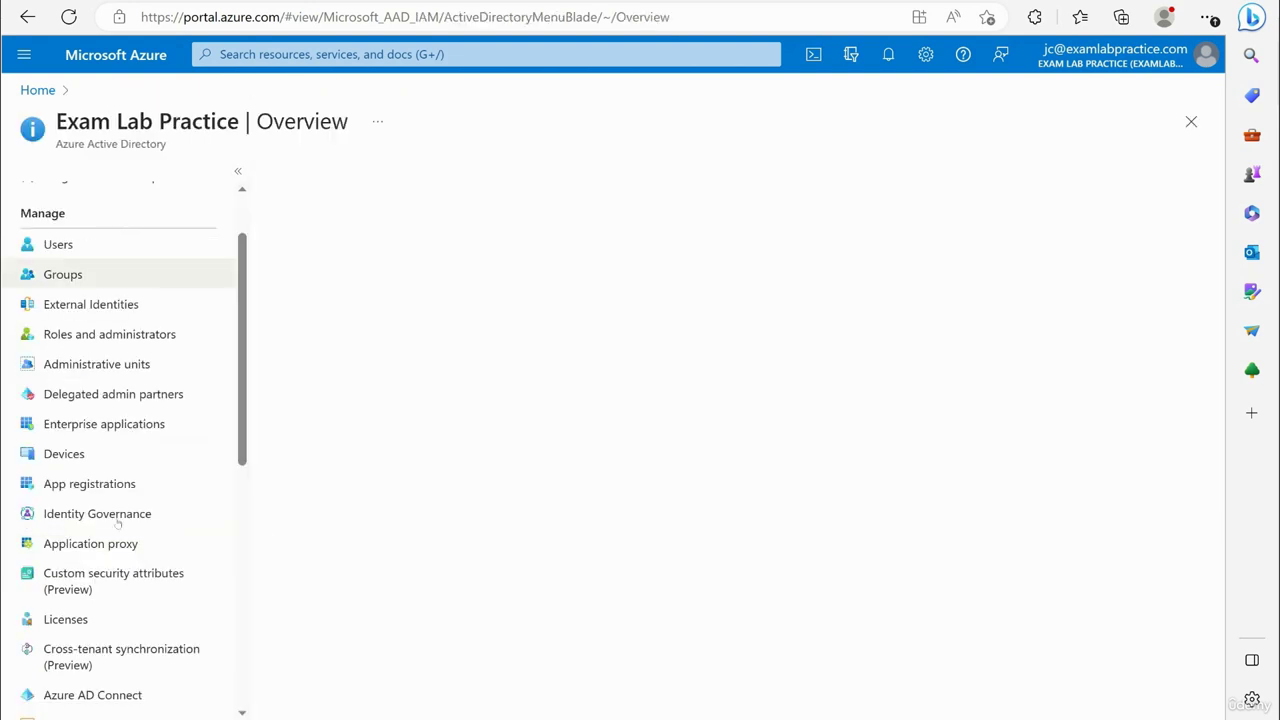